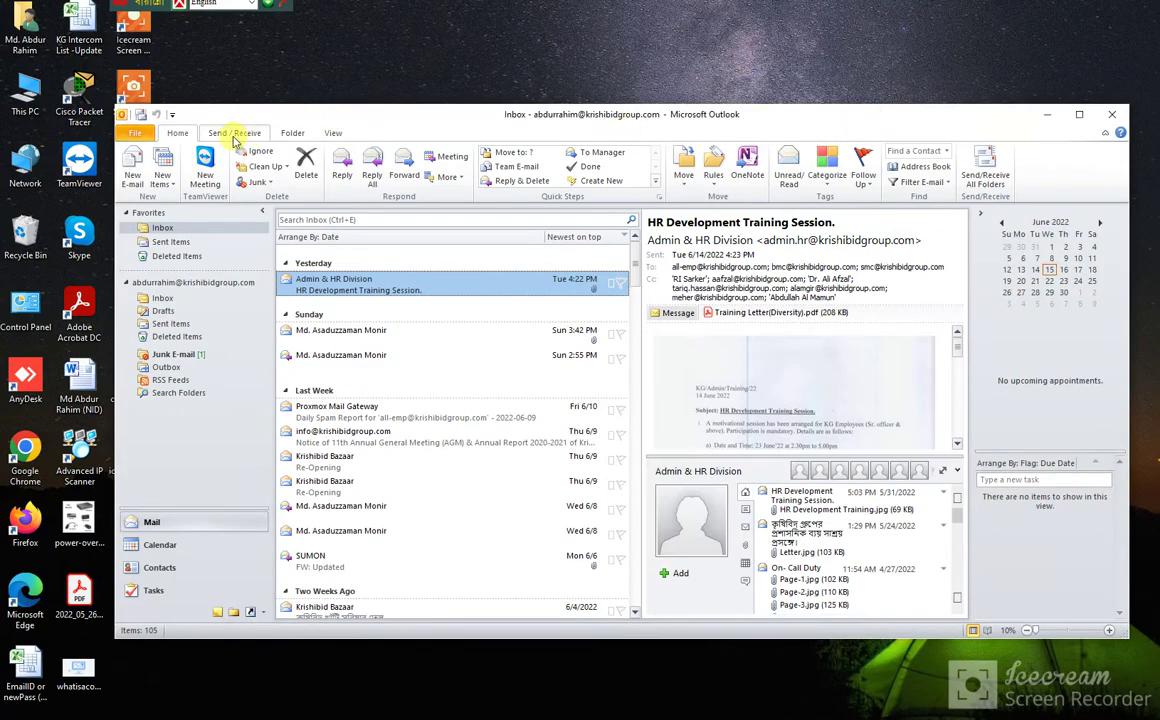
pyautogui.click(136, 133)
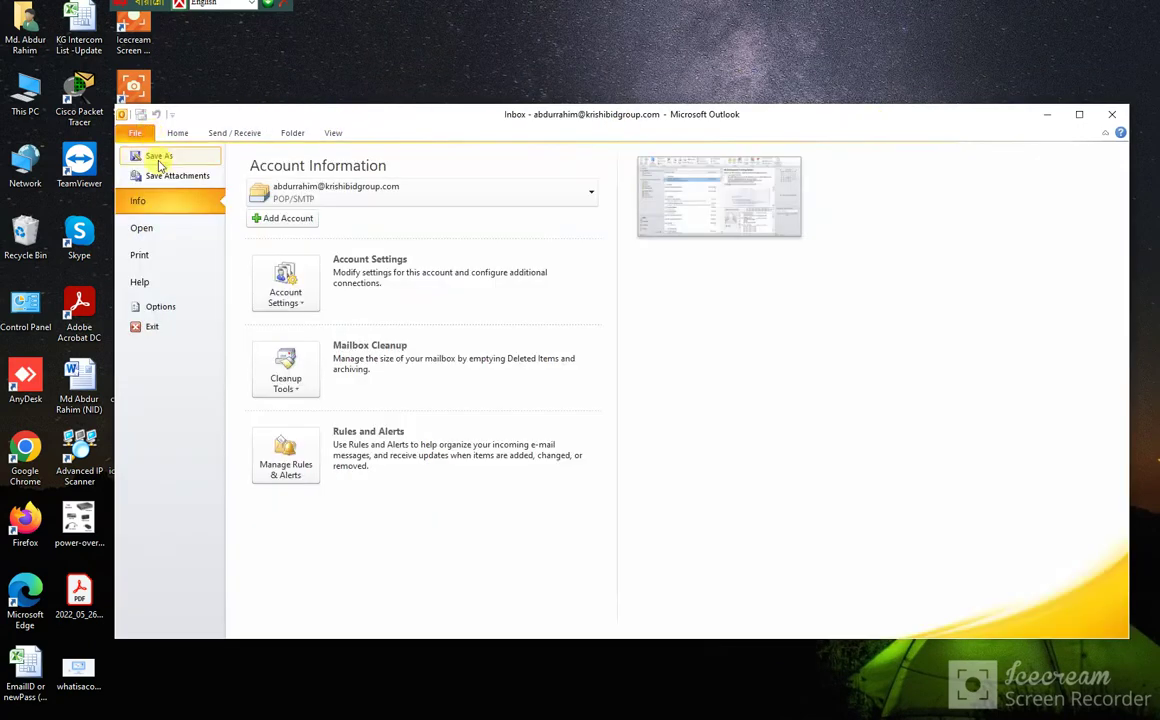
pyautogui.click(162, 262)
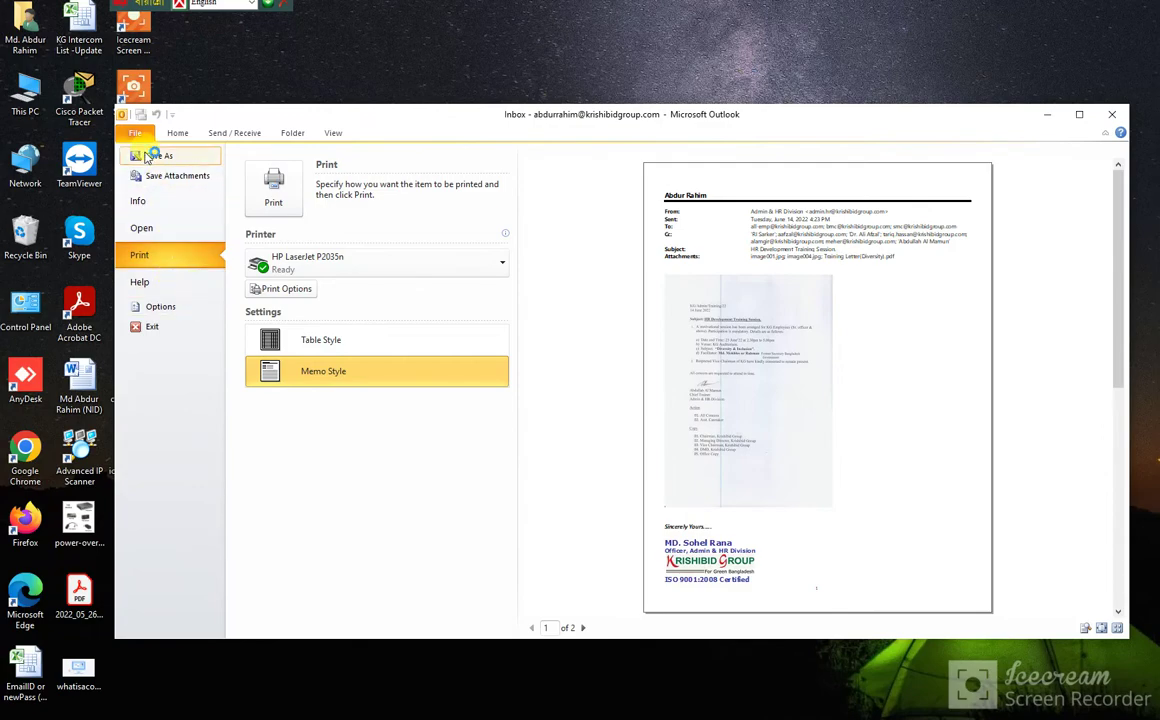
pyautogui.click(176, 134)
# - Open the advanced program options and launch the Import and Export Wizard
pyautogui.click(138, 133)
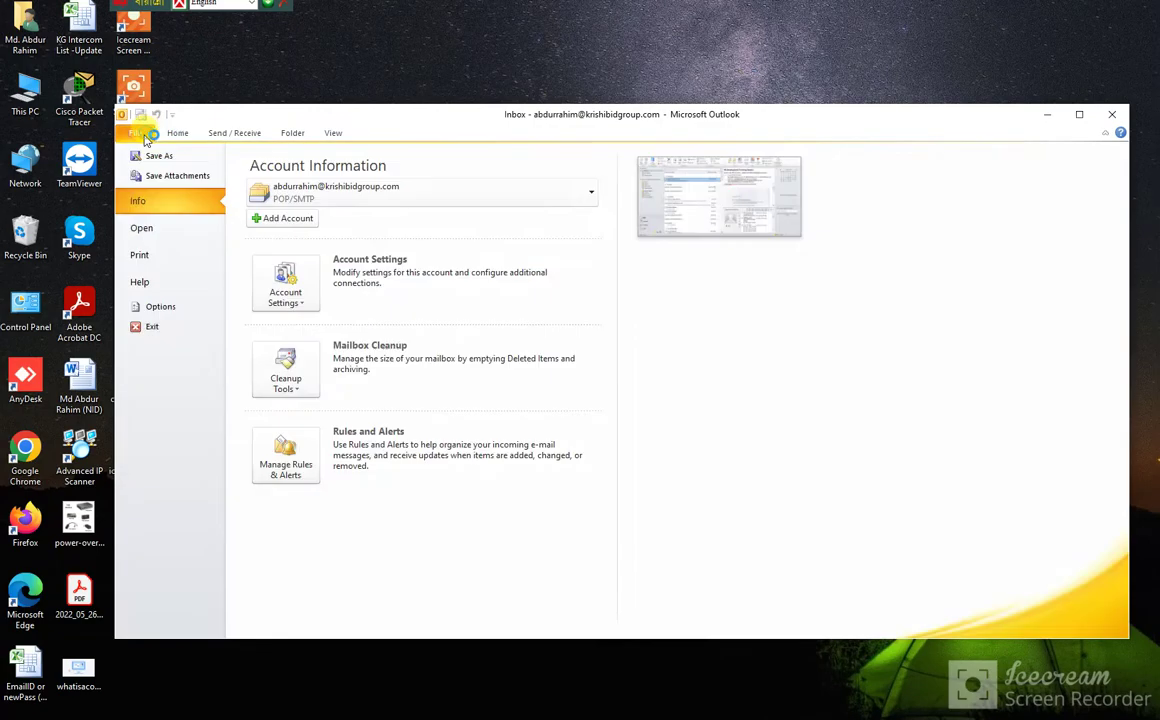
pyautogui.click(163, 304)
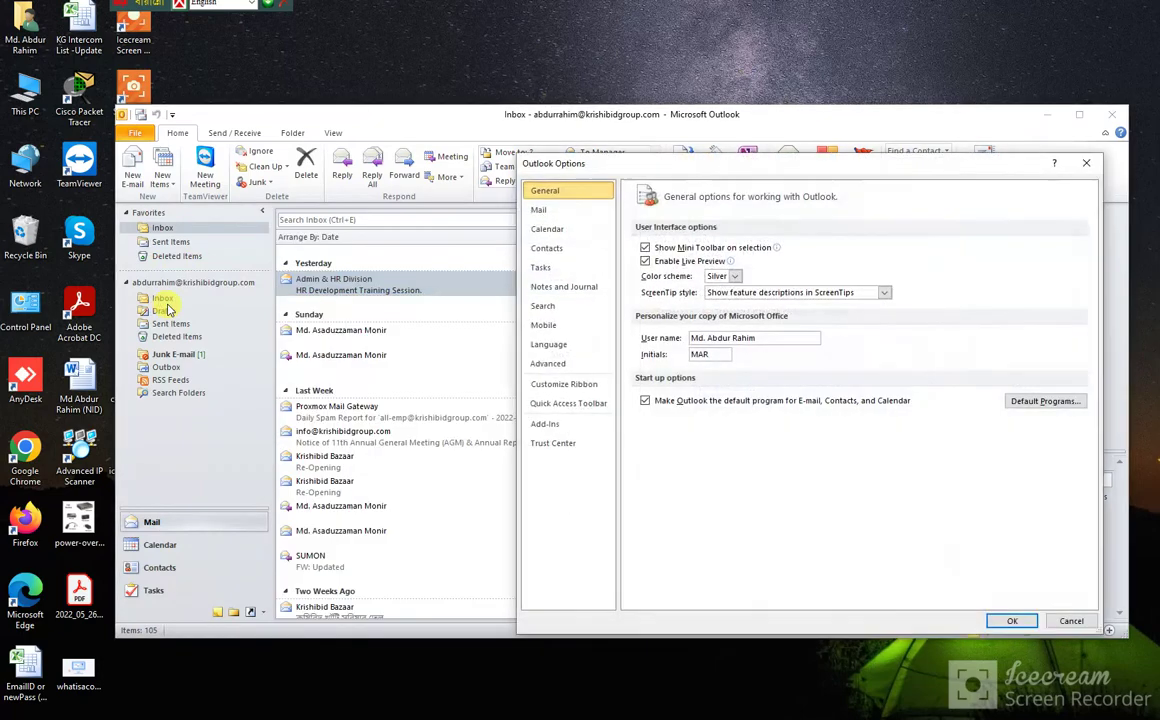
pyautogui.moveTo(660, 163); pyautogui.dragTo(419, 122)
pyautogui.click(296, 321)
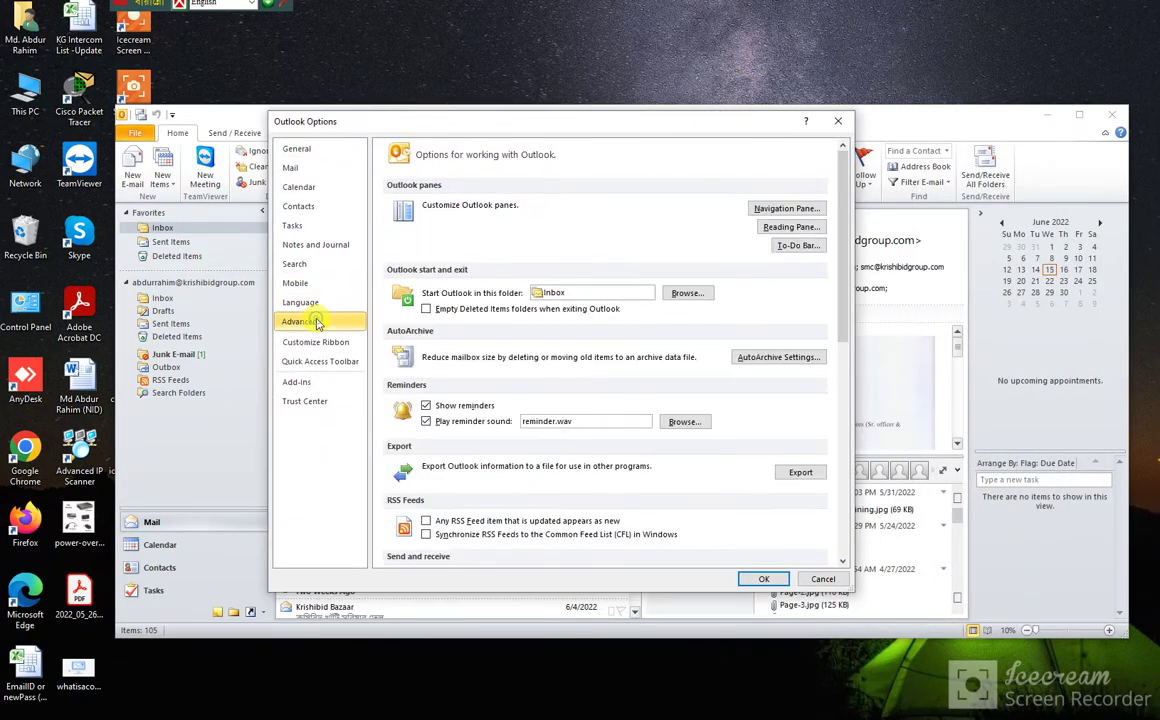
pyautogui.click(800, 472)
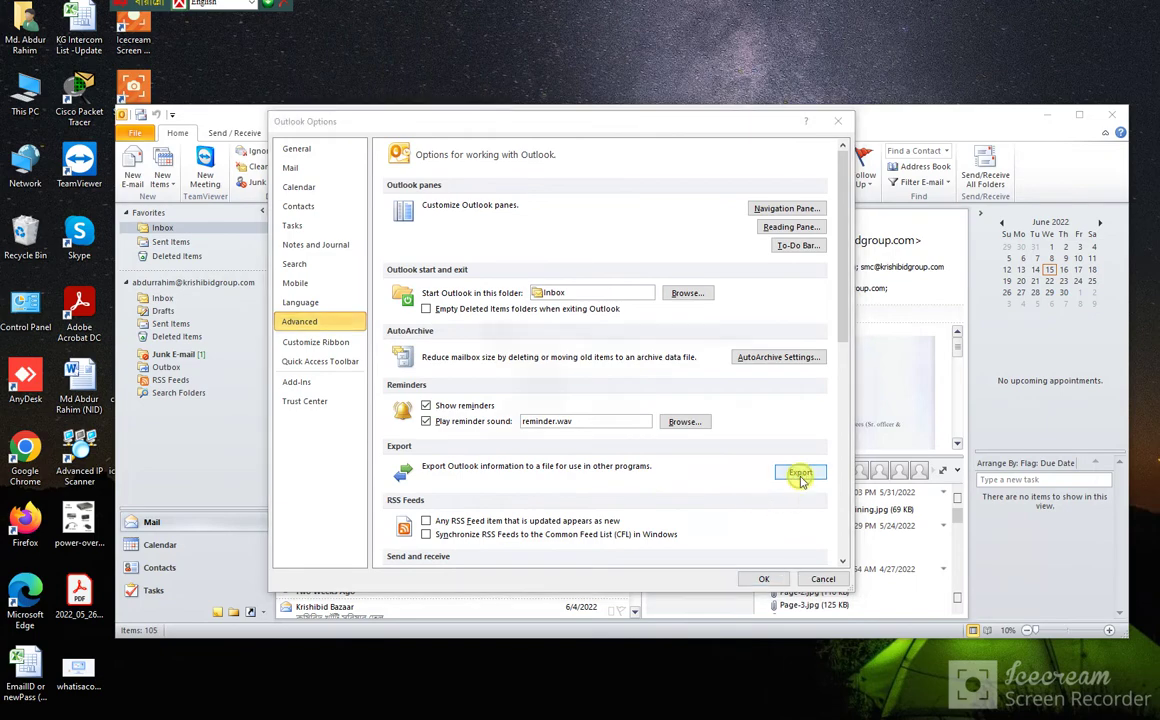
# - Set up an export to an Outlook Data File (.pst) covering the whole mailbox including subfolders
pyautogui.click(605, 313)
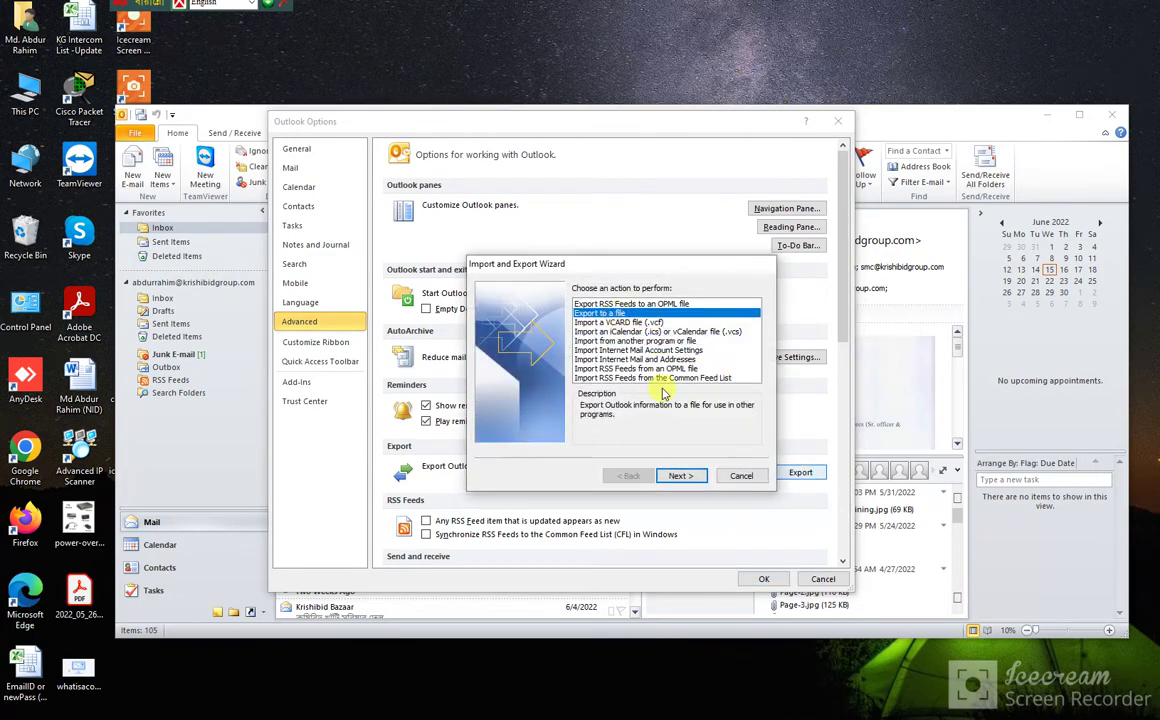
pyautogui.click(680, 476)
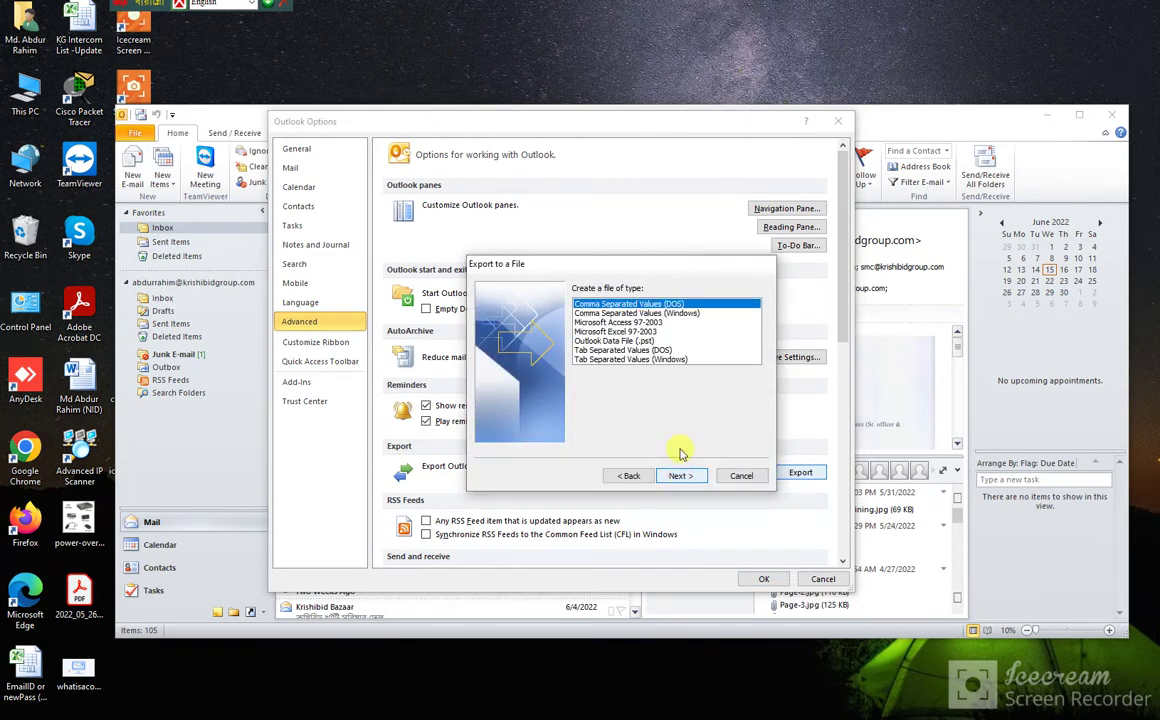
pyautogui.click(607, 341)
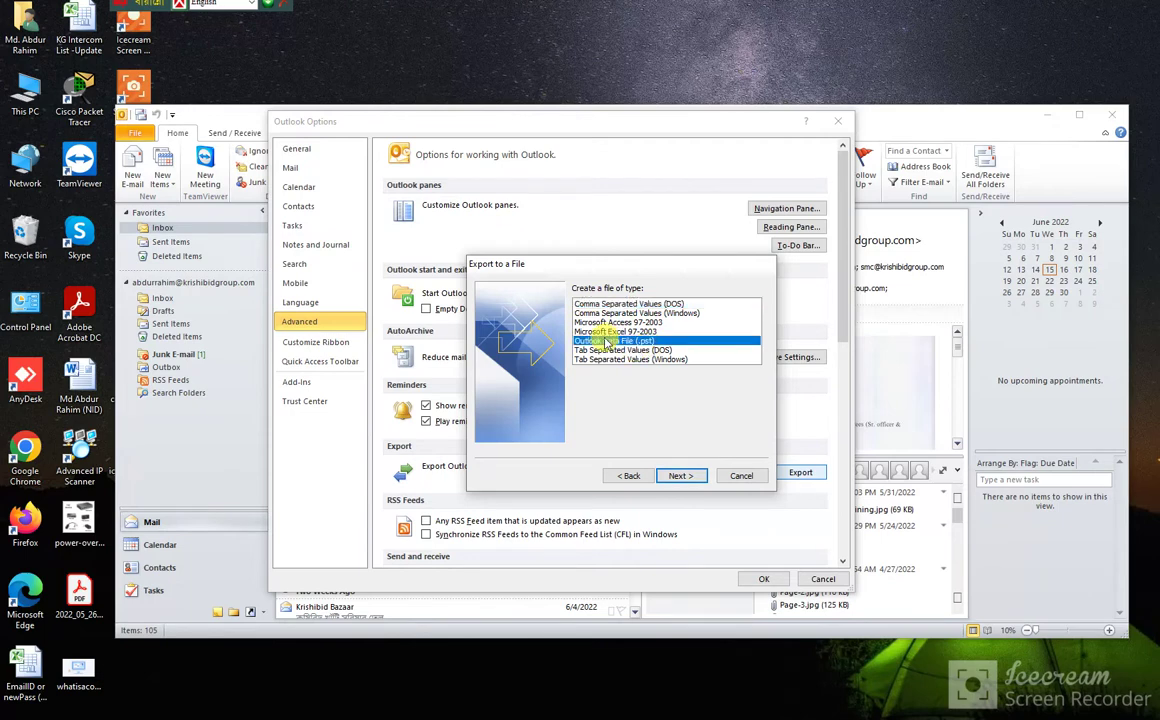
pyautogui.click(675, 475)
pyautogui.click(596, 308)
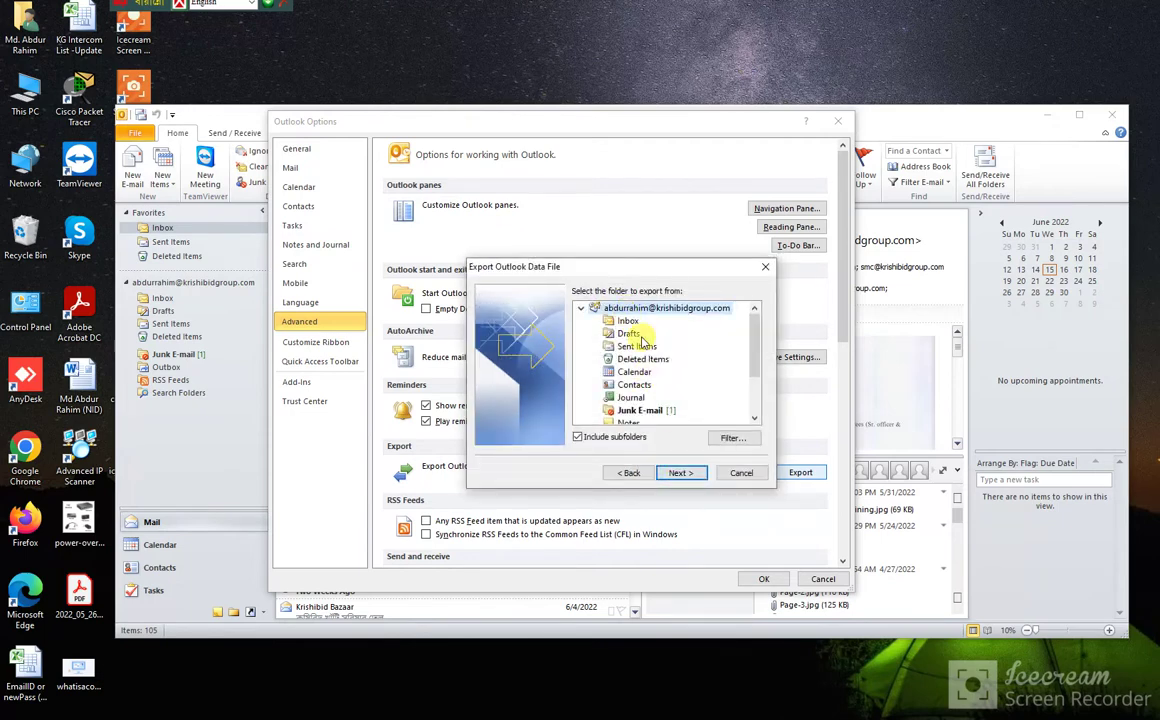
pyautogui.click(677, 474)
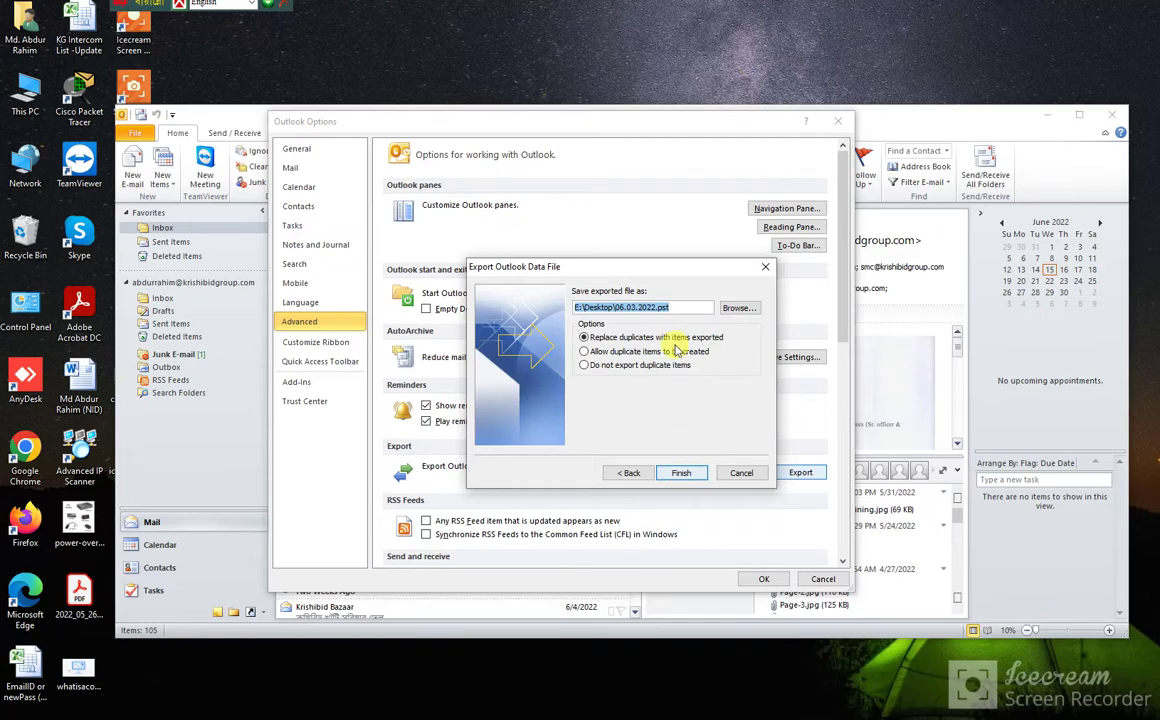
# - Set the export destination to a data file named 15.06.22 on the Desktop
pyautogui.click(737, 308)
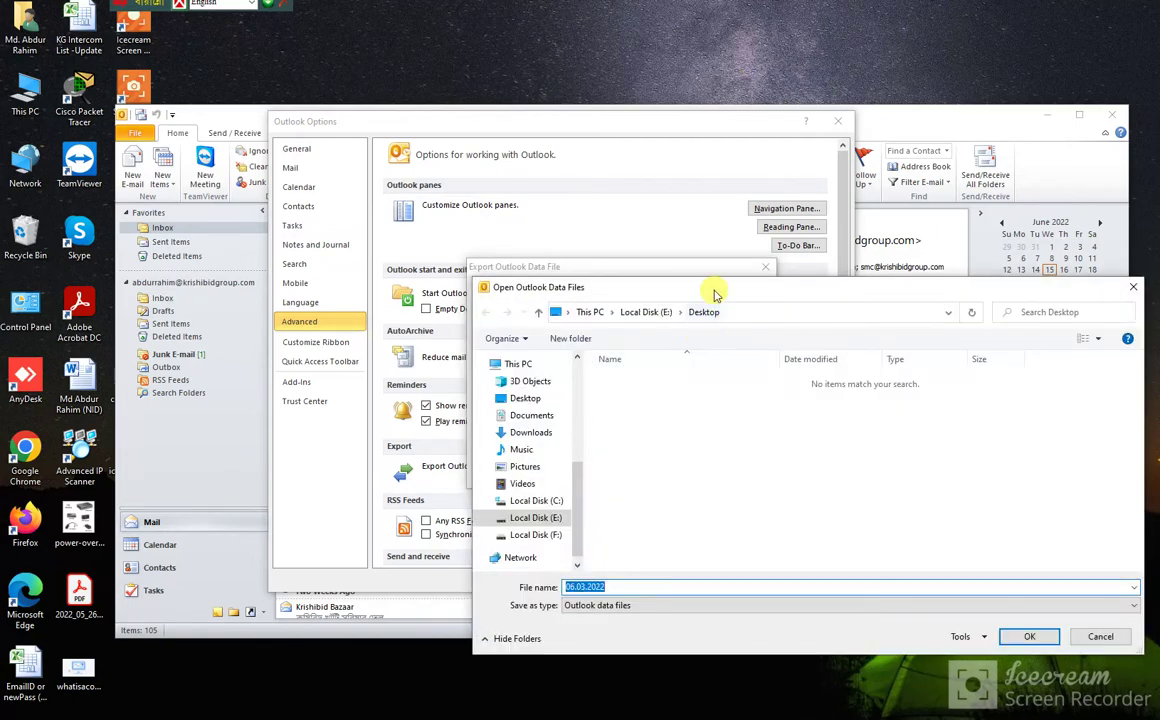
pyautogui.moveTo(714, 292); pyautogui.dragTo(603, 230)
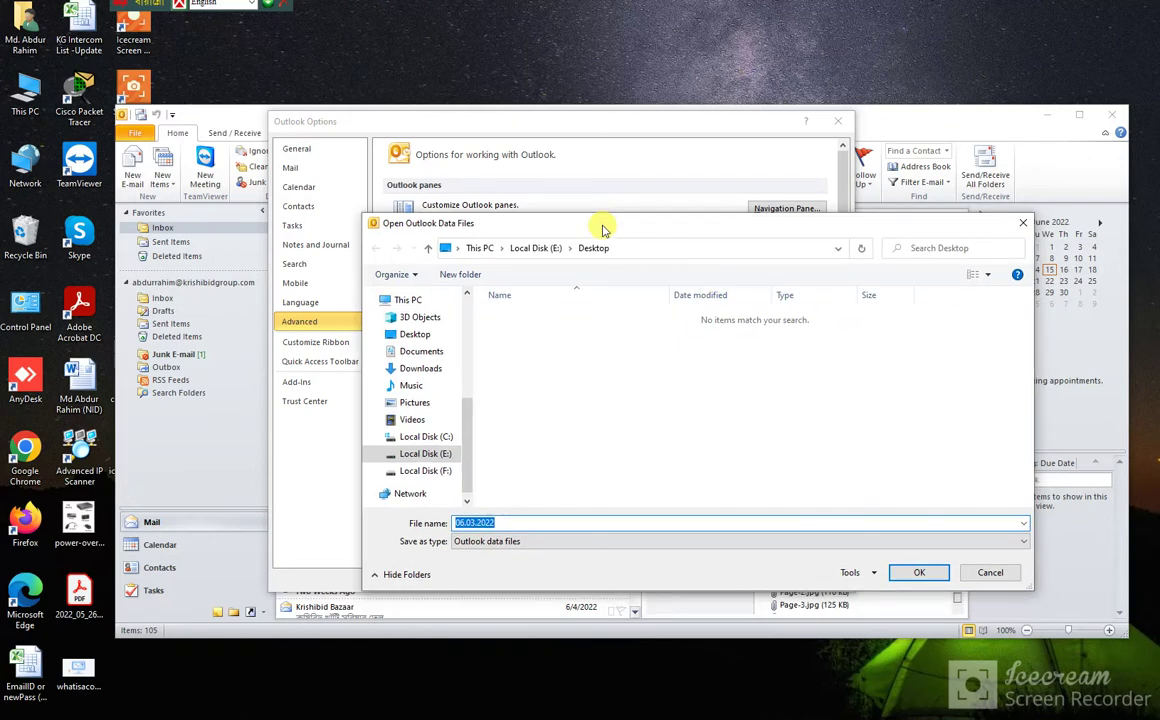
pyautogui.click(440, 334)
pyautogui.doubleClick(505, 522)
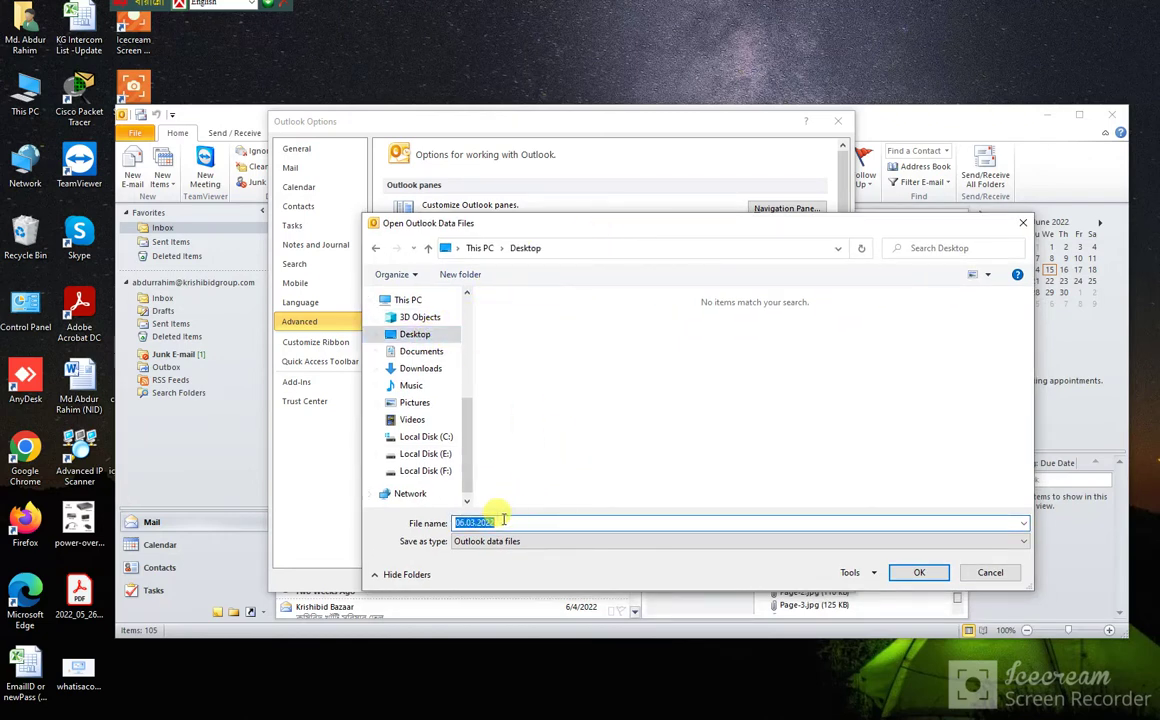
pyautogui.write('15.')
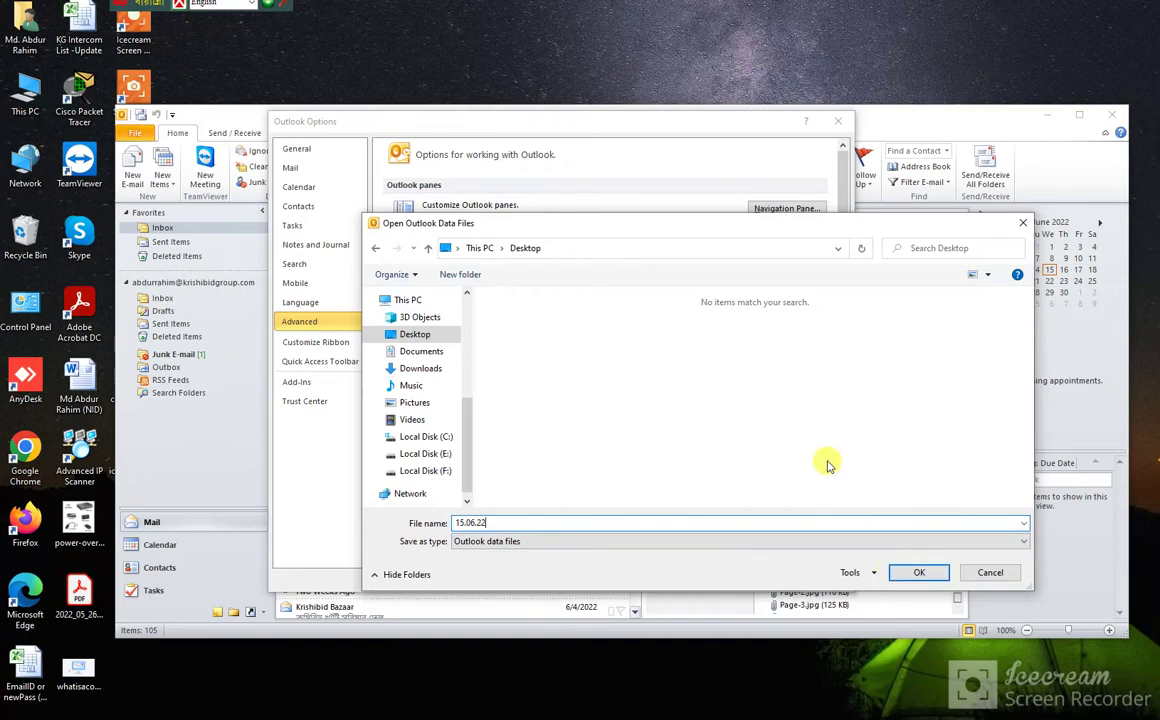
pyautogui.click(912, 573)
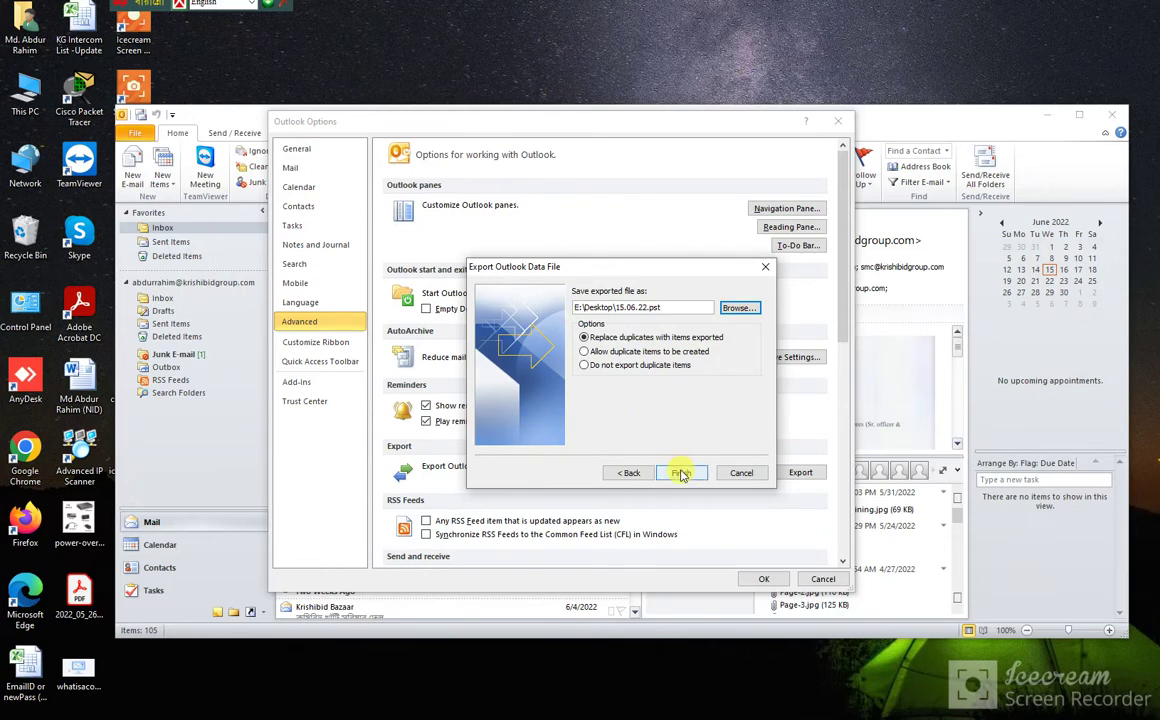
# - Finish the export without setting a password on the data file and close the options
pyautogui.click(681, 473)
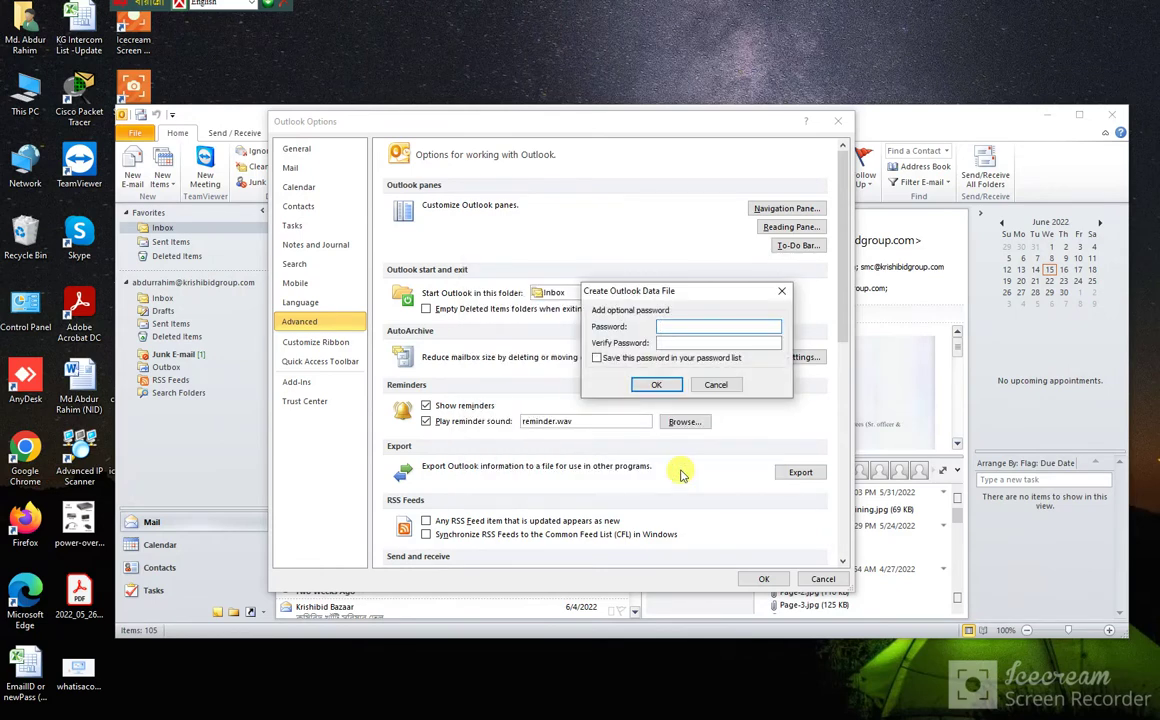
pyautogui.click(657, 385)
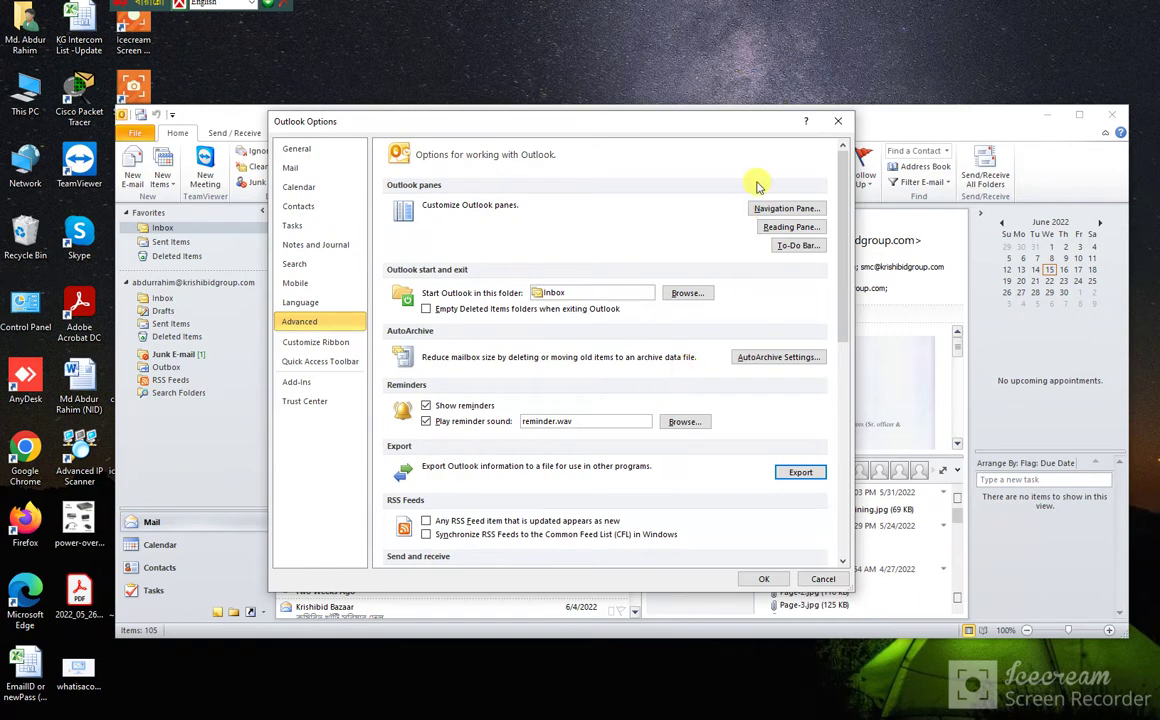
pyautogui.click(840, 124)
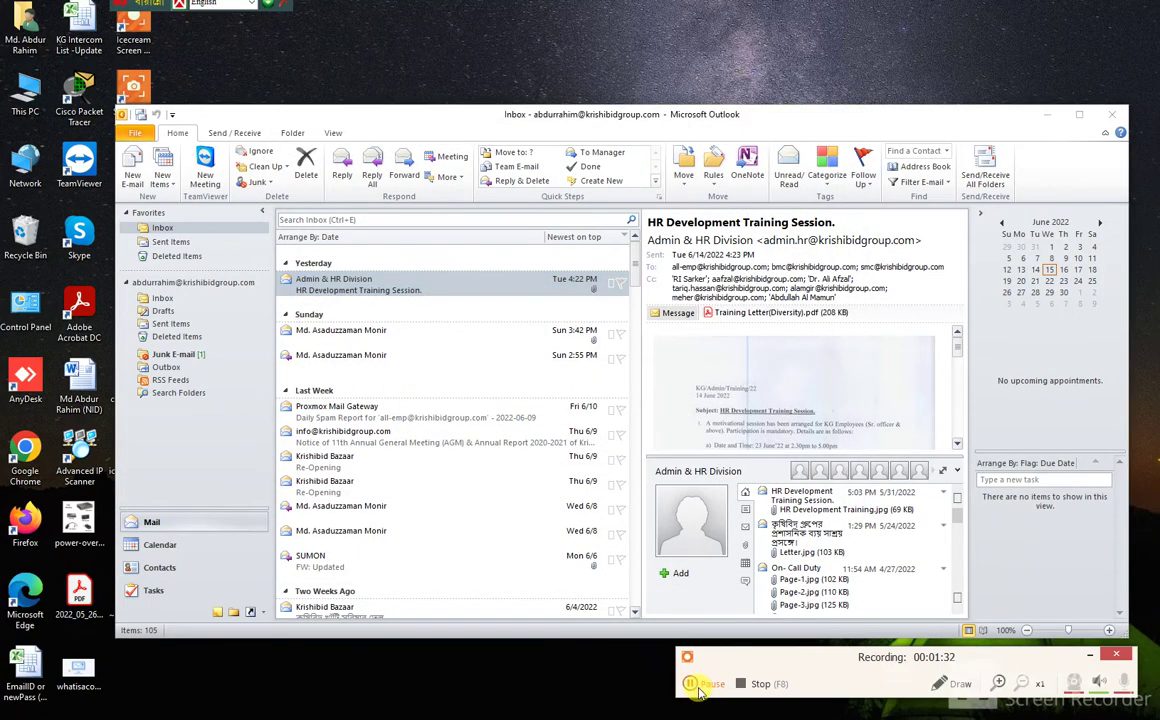
pyautogui.click(700, 683)
pyautogui.click(700, 683)
pyautogui.click(1090, 656)
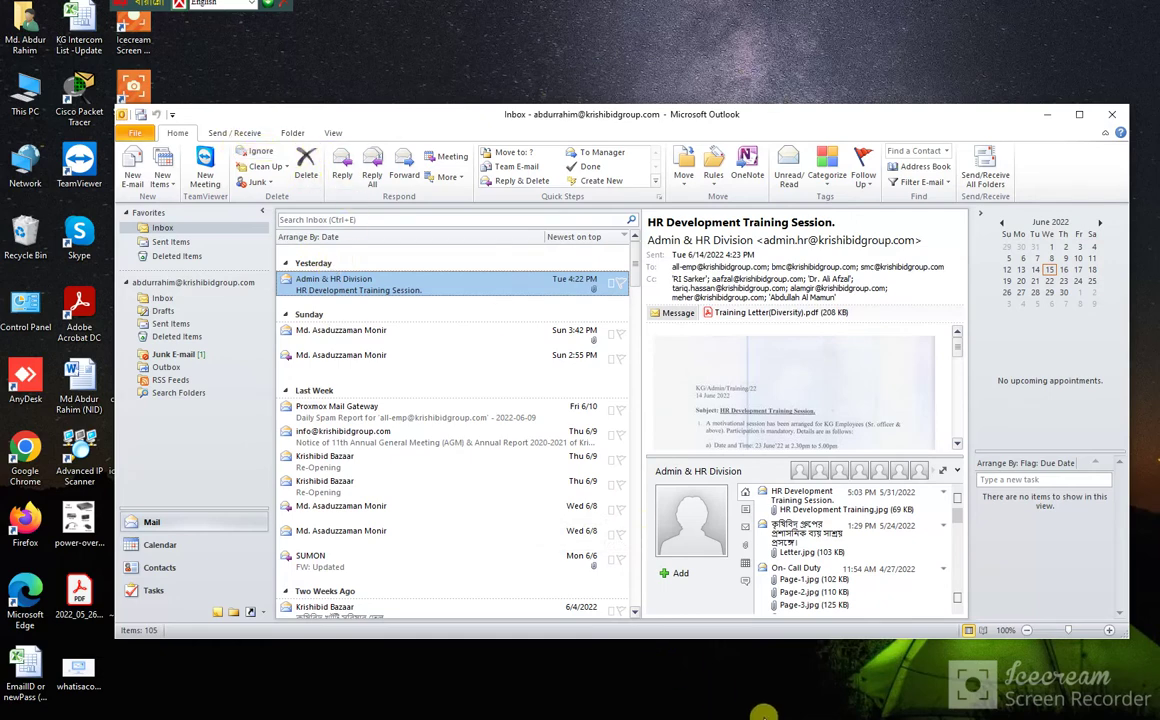
pyautogui.moveTo(700, 650)
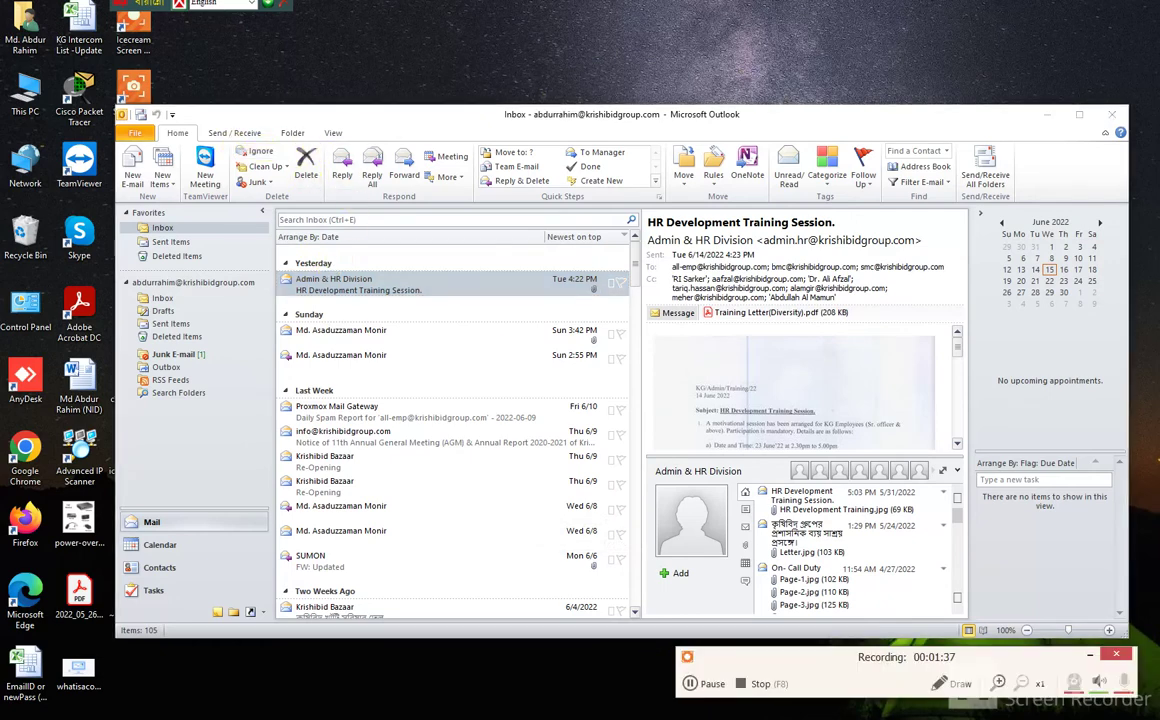
pyautogui.click(1090, 656)
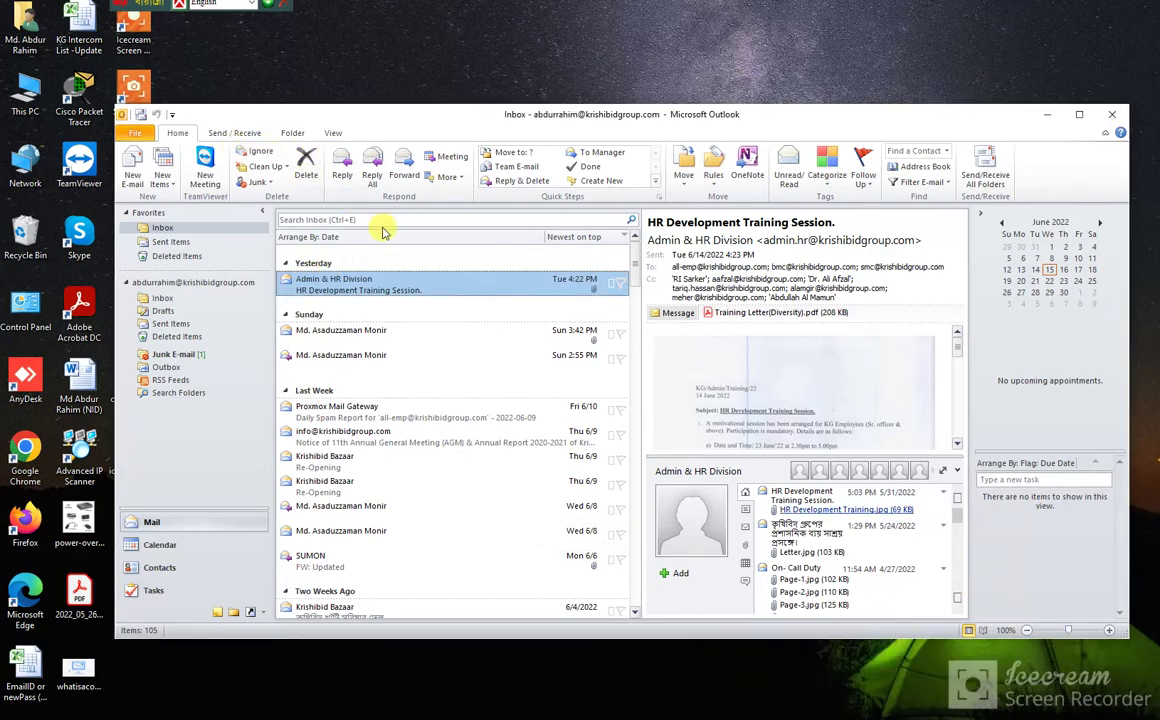
# - Open the advanced page of the program options again
pyautogui.click(136, 133)
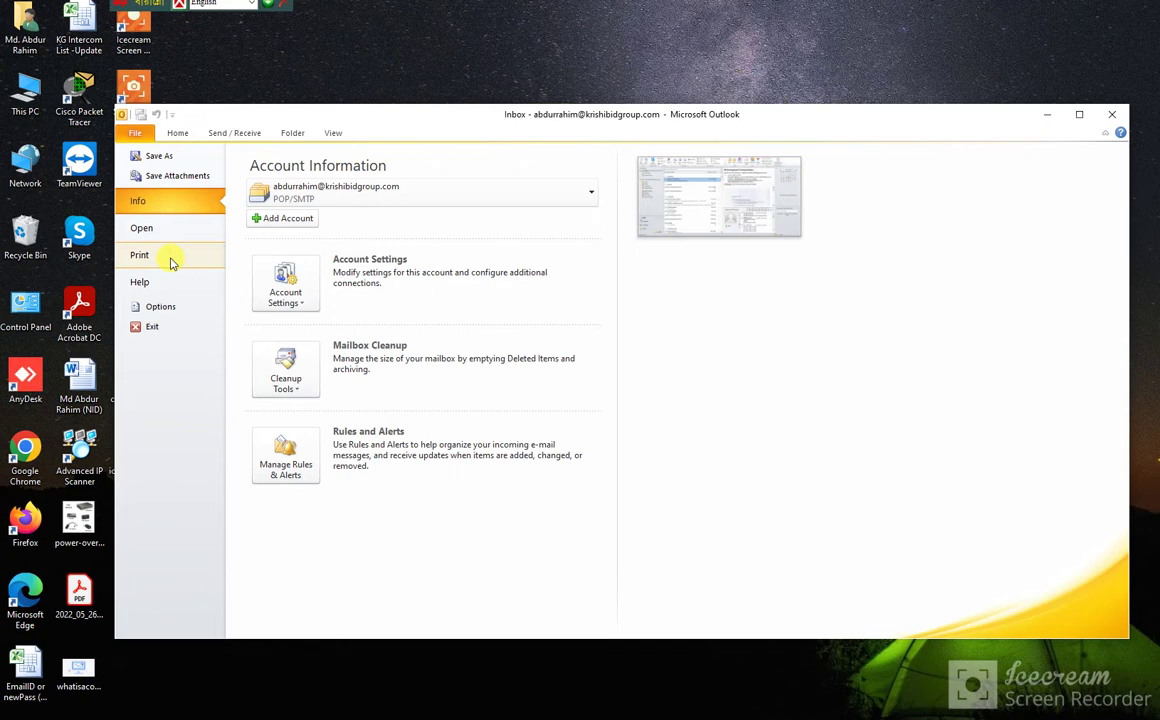
pyautogui.click(168, 258)
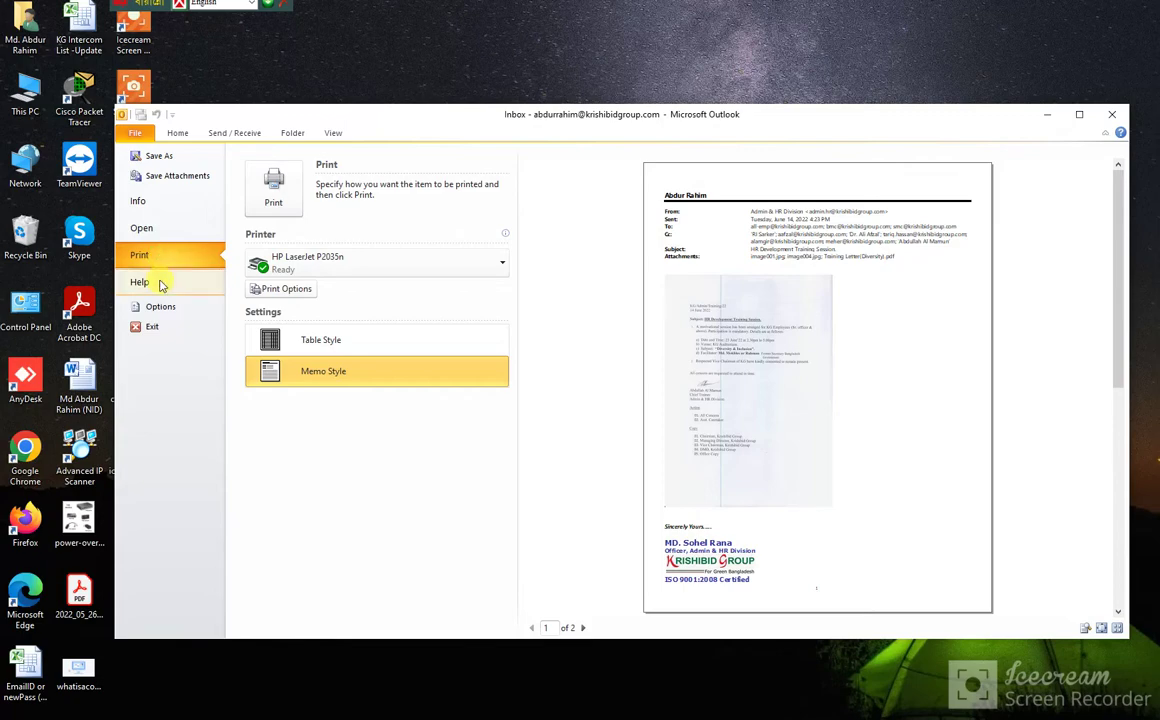
pyautogui.click(158, 284)
pyautogui.click(158, 306)
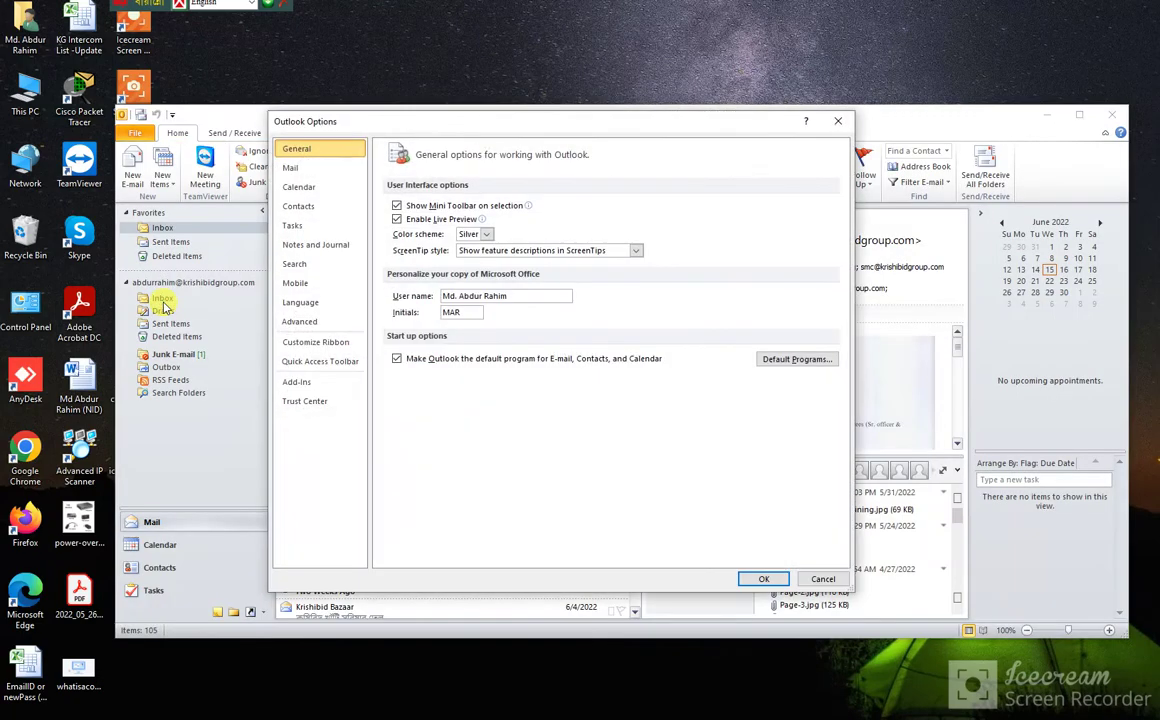
pyautogui.click(316, 321)
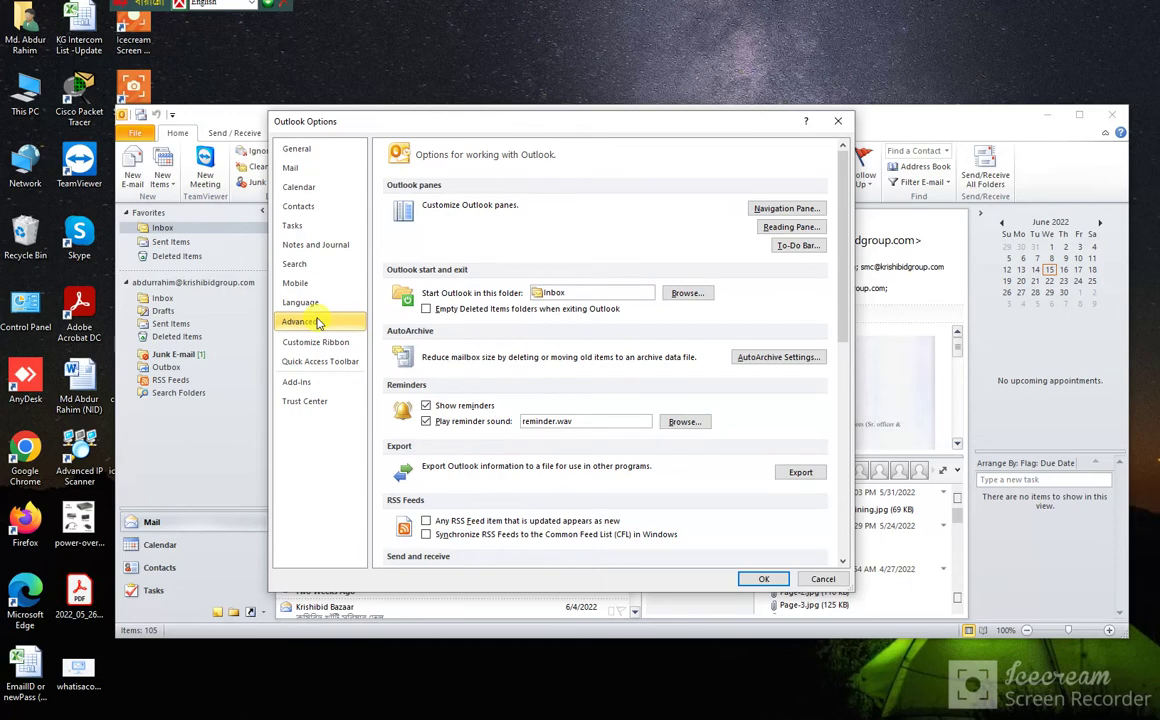
pyautogui.click(788, 474)
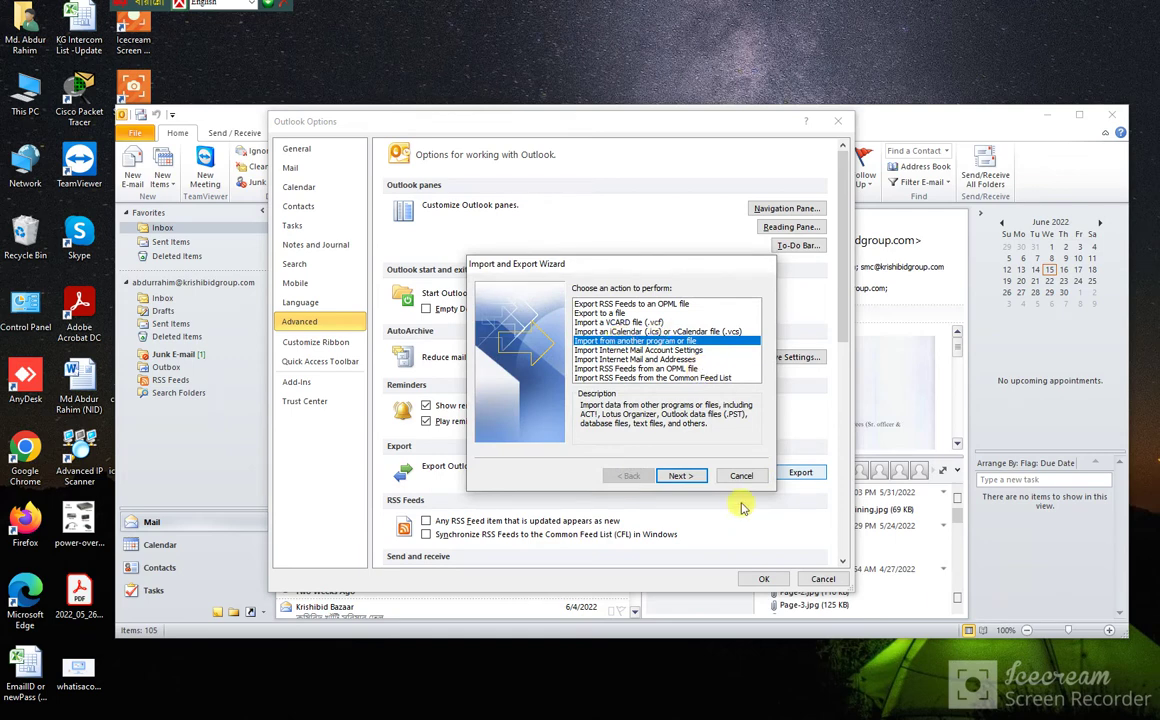
pyautogui.click(678, 476)
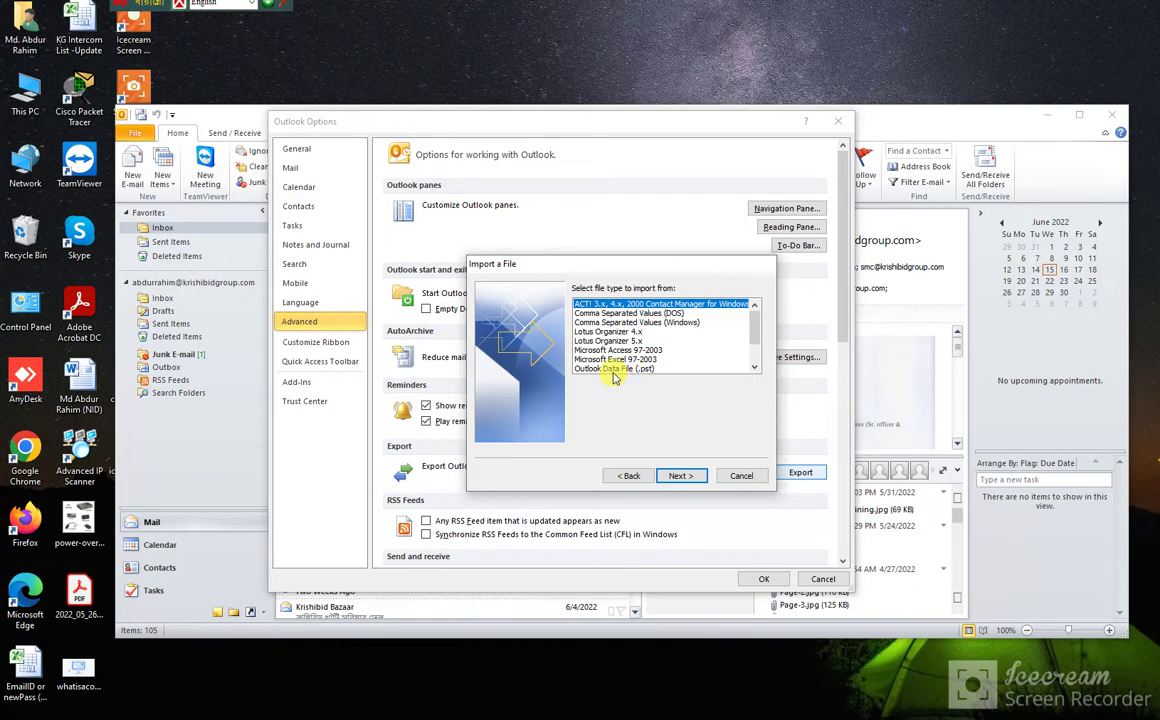
pyautogui.press('Escape')
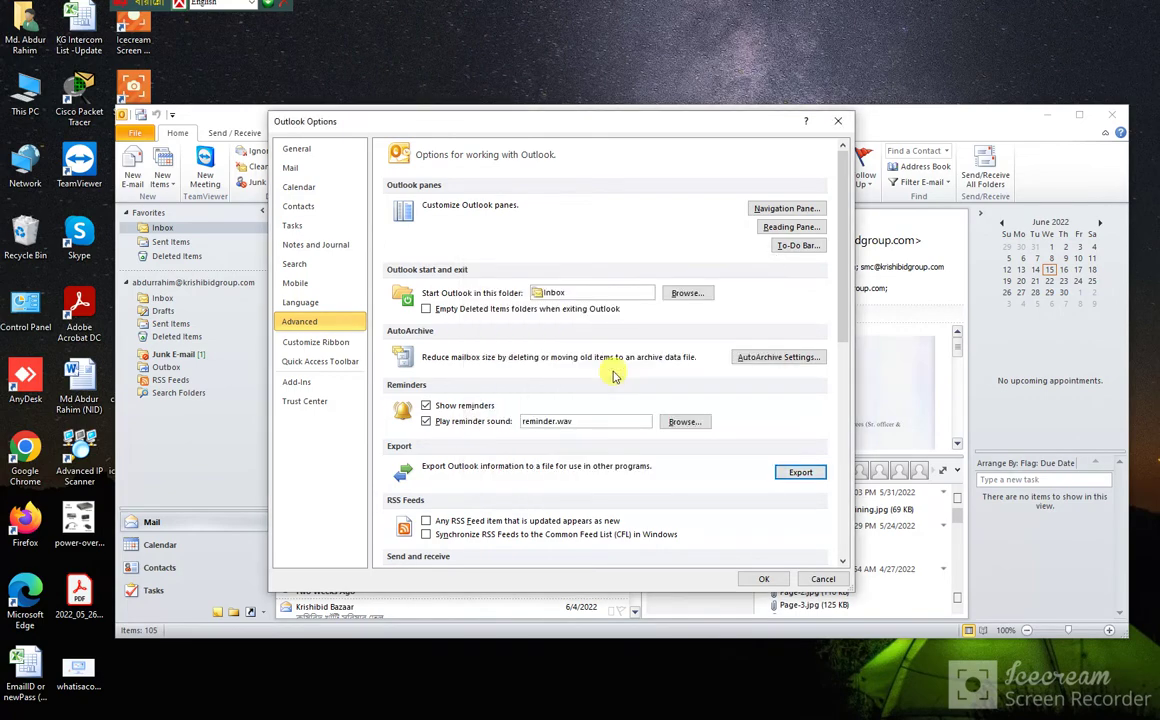
# - Start the wizard to import from another program or file, with Outlook Data File (.pst) as the file type
pyautogui.click(787, 474)
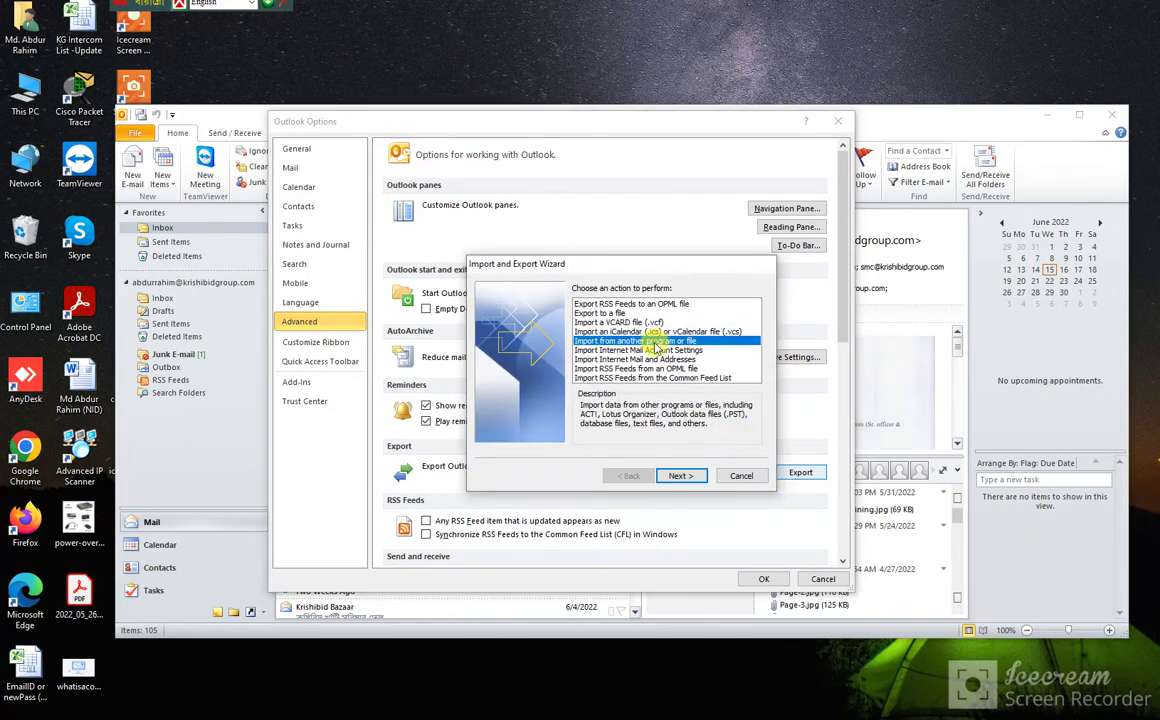
pyautogui.click(679, 475)
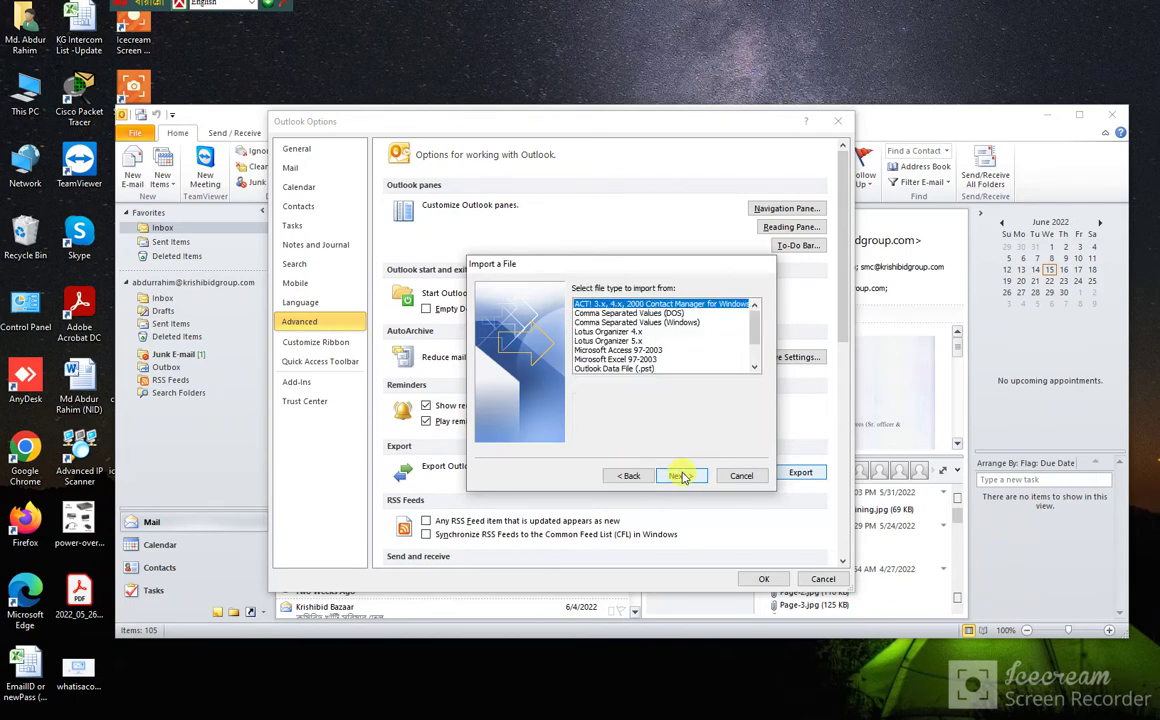
pyautogui.click(603, 368)
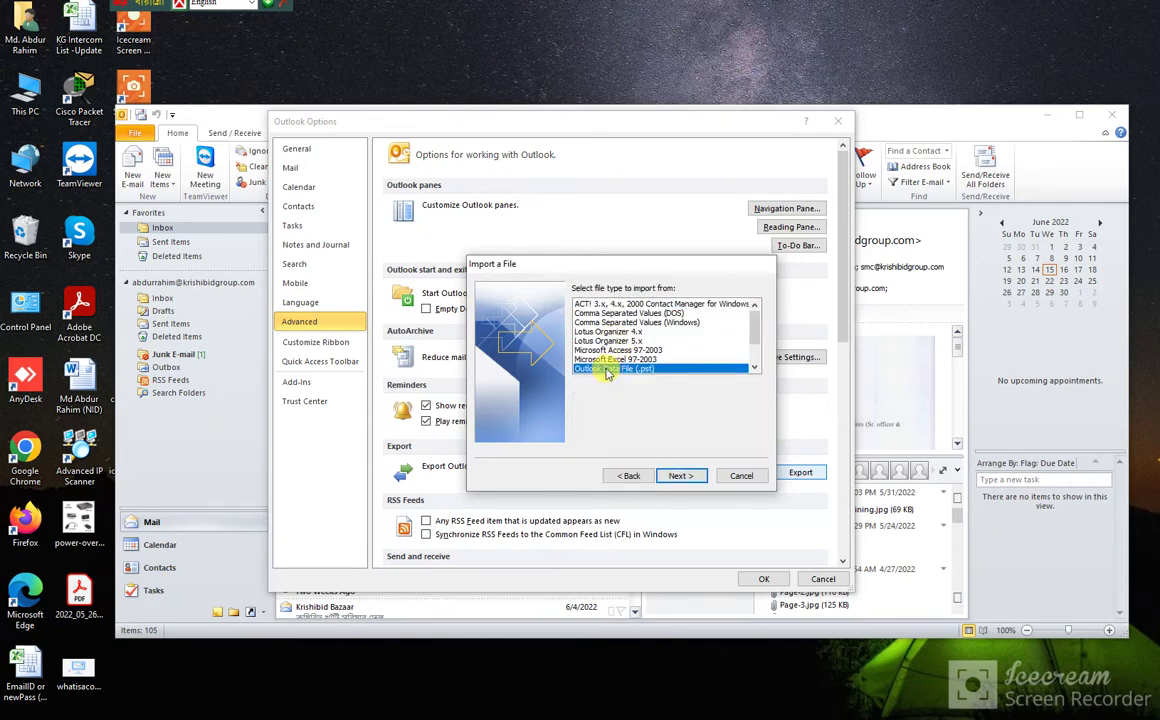
pyautogui.click(686, 476)
# - Choose the 15.06.22 data file on the Desktop as the file to import
pyautogui.click(730, 310)
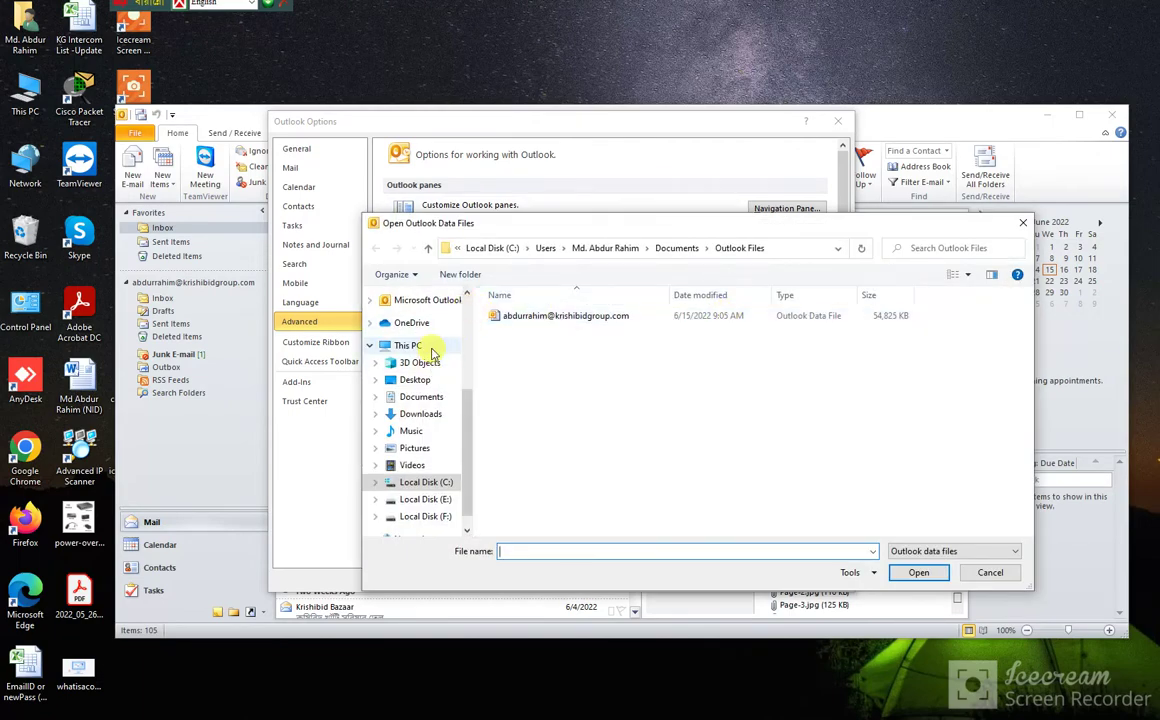
pyautogui.click(432, 347)
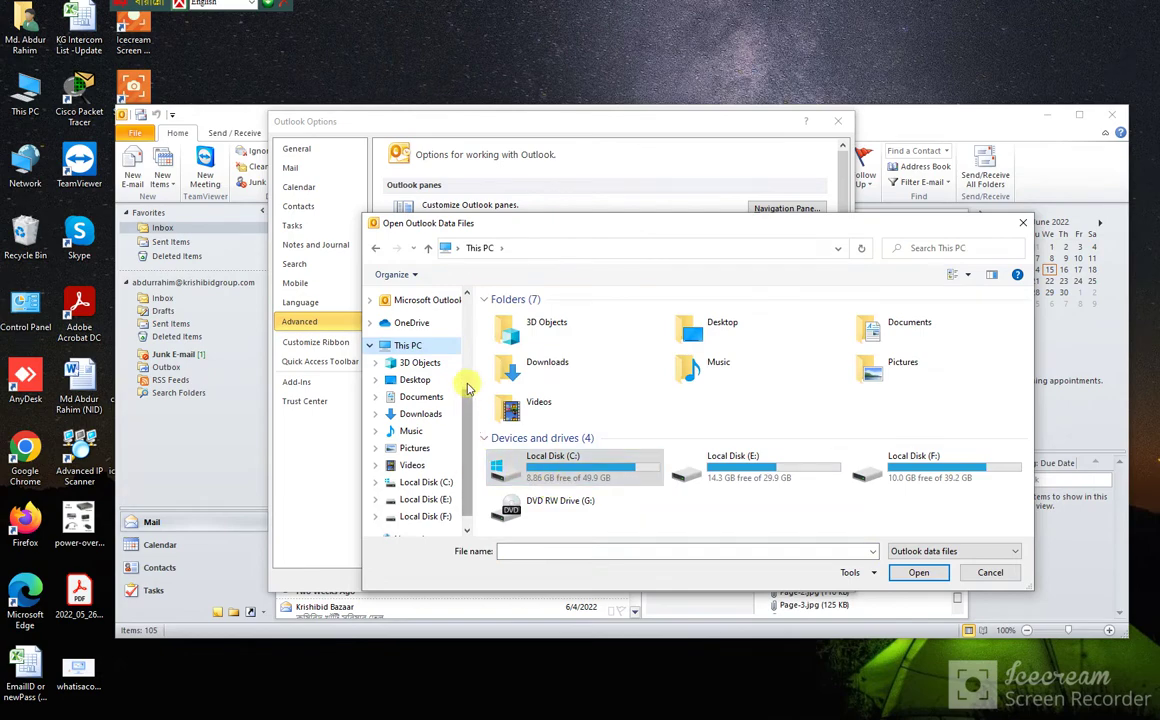
pyautogui.click(414, 380)
pyautogui.click(517, 341)
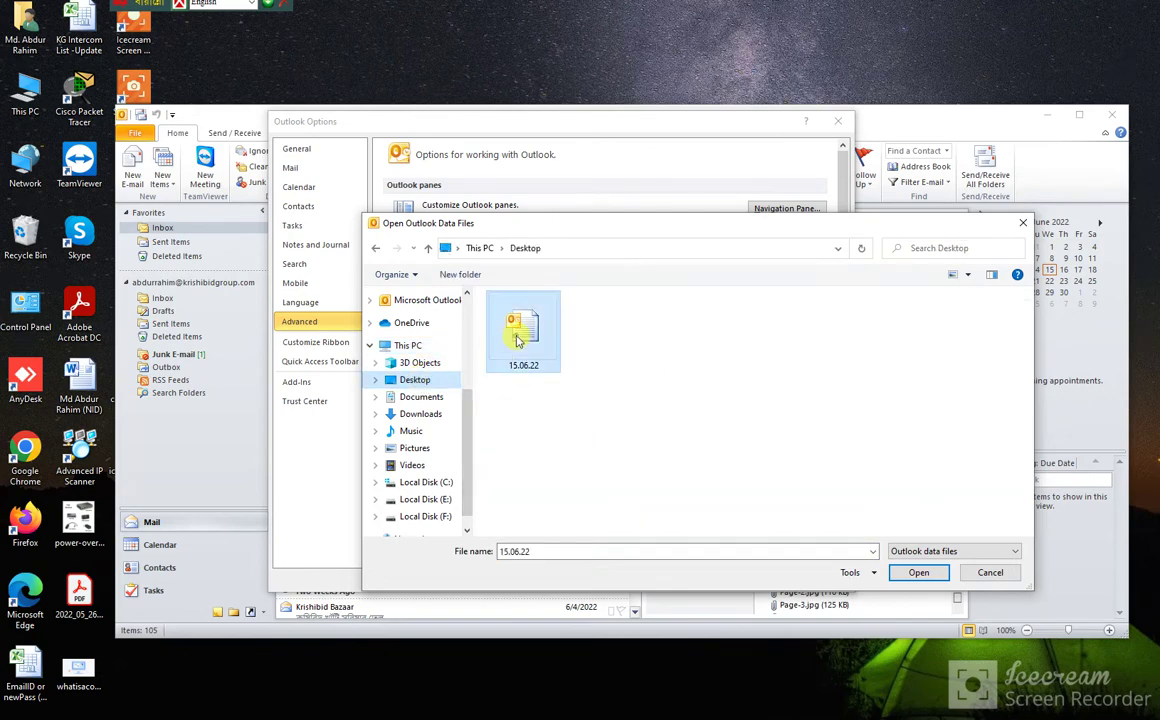
pyautogui.click(919, 573)
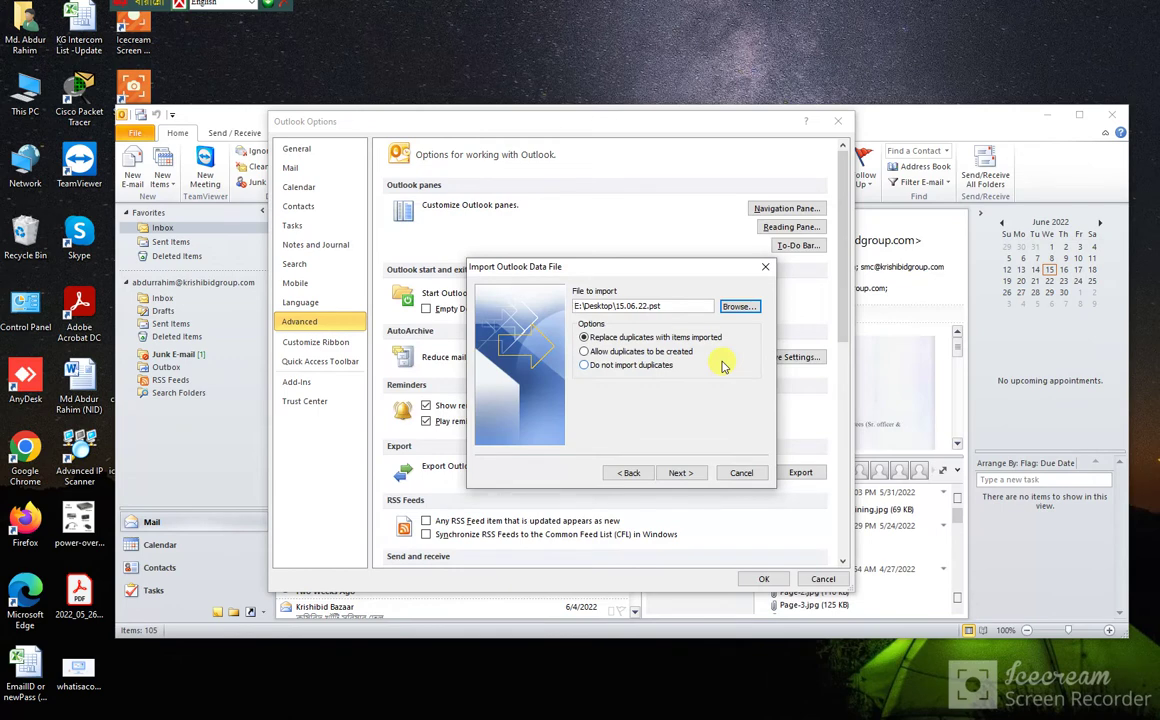
# - Finish the import with duplicates replaced and subfolders included, into the same folders of the mailbox, and close the options
pyautogui.click(679, 473)
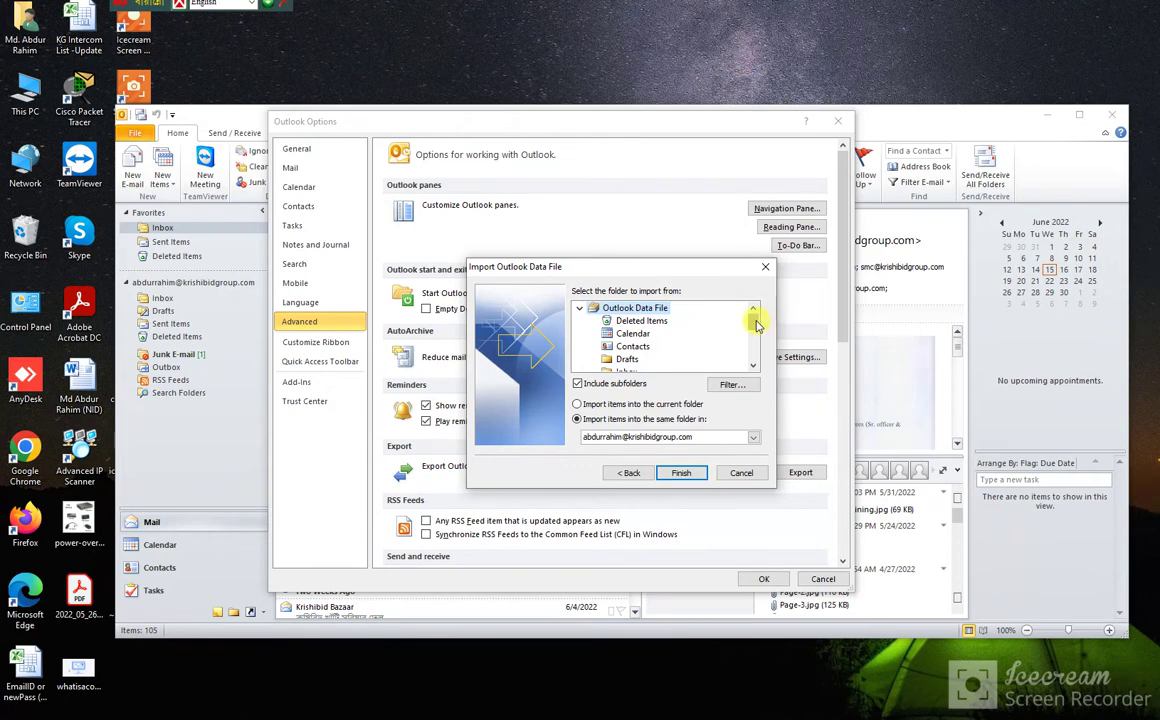
pyautogui.click(681, 472)
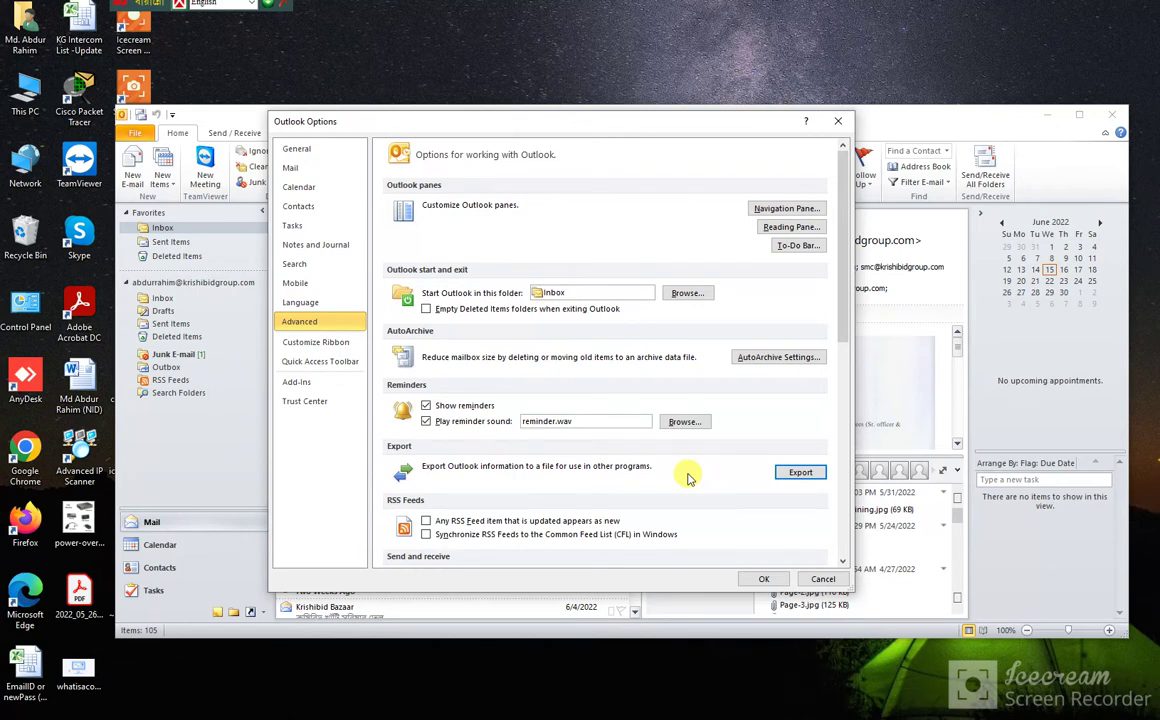
pyautogui.click(838, 124)
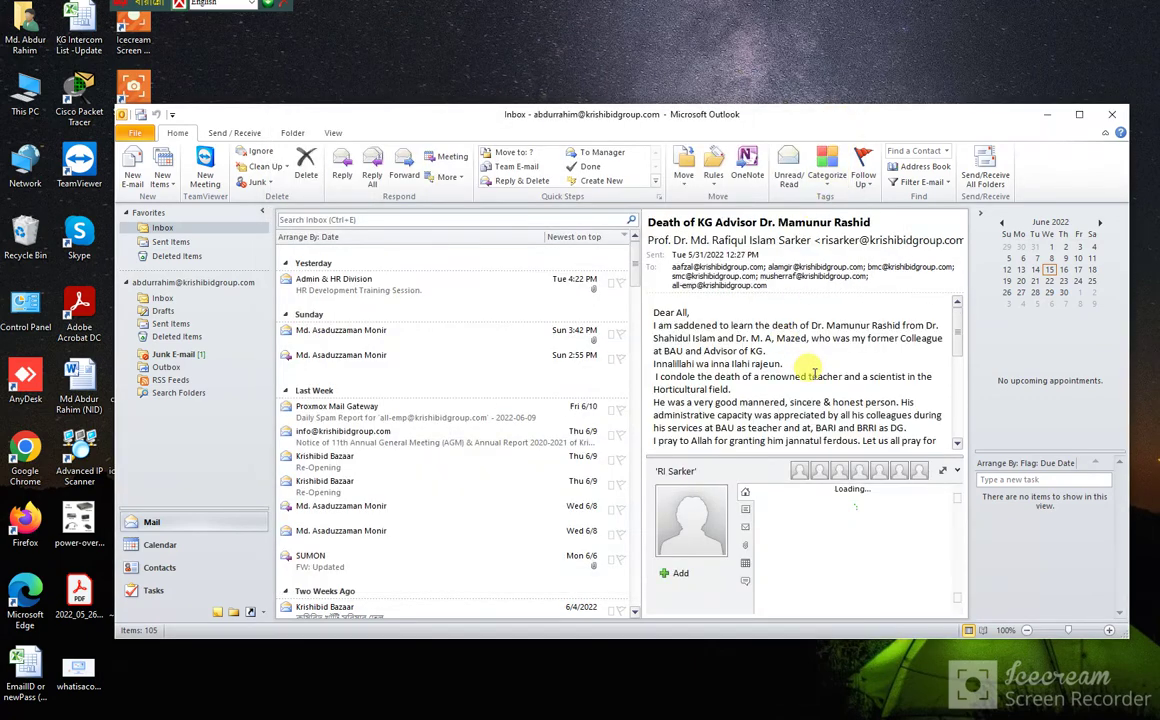
# - Send and receive mail for all folders
pyautogui.click(236, 132)
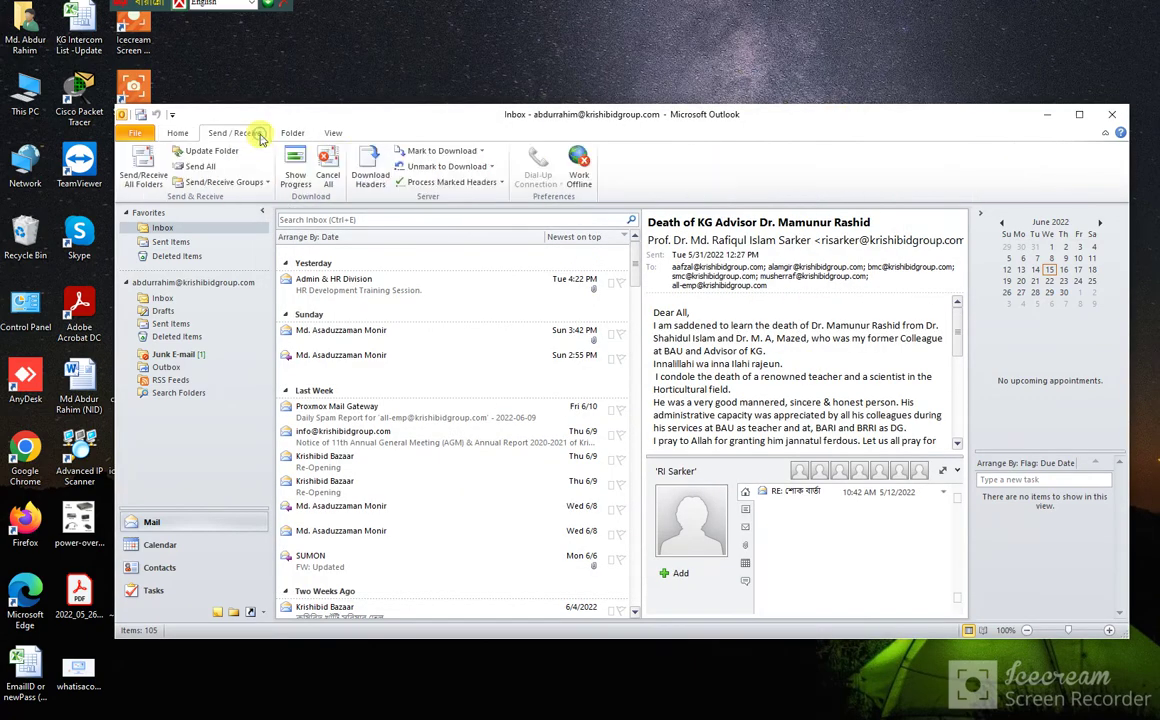
pyautogui.click(145, 165)
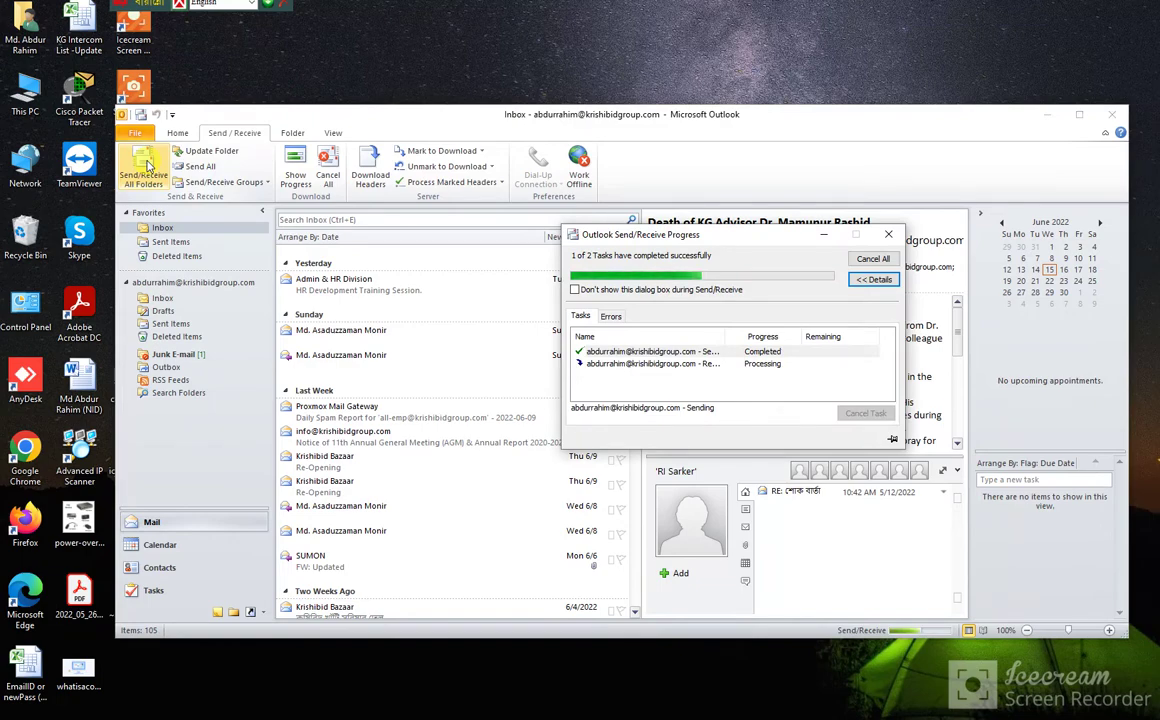
pyautogui.click(145, 167)
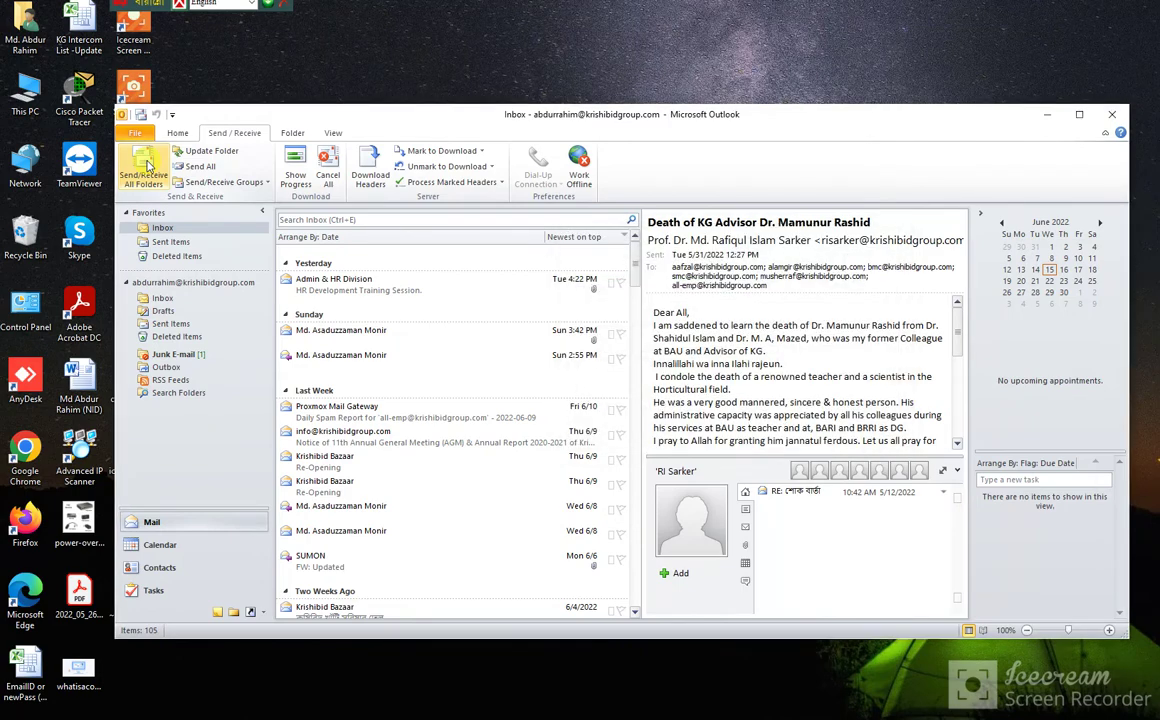
pyautogui.click(145, 167)
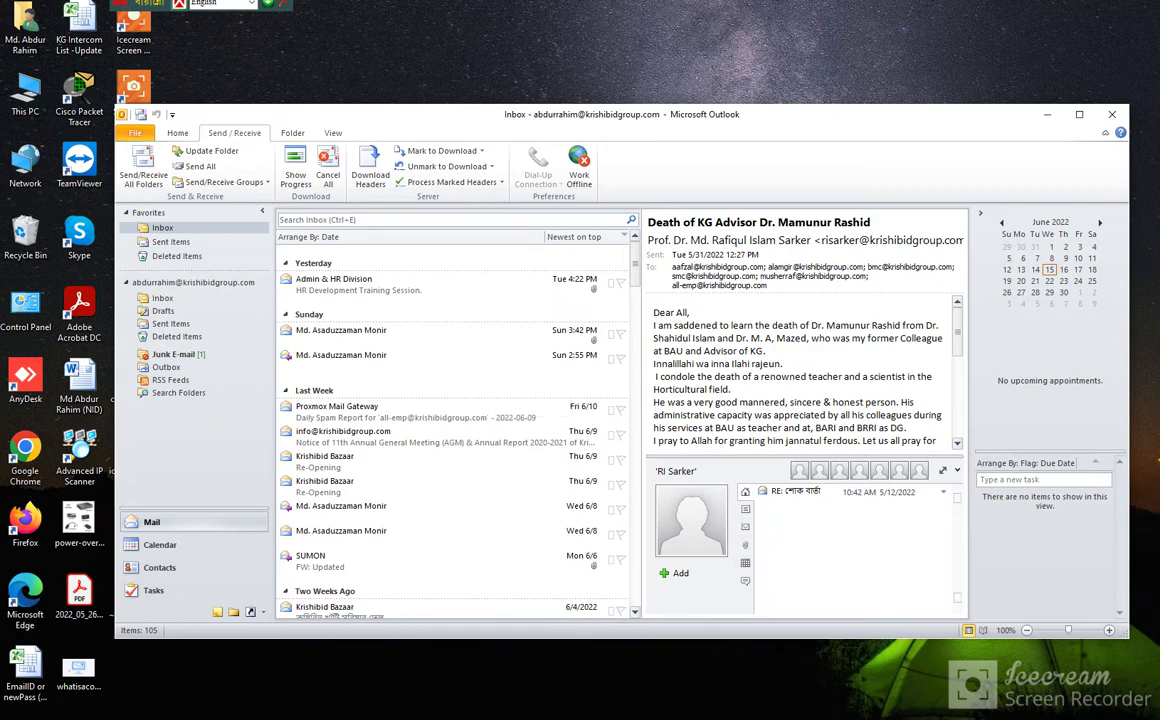
# - Minimize the mail window and refresh the desktop
pyautogui.moveTo(775, 712)
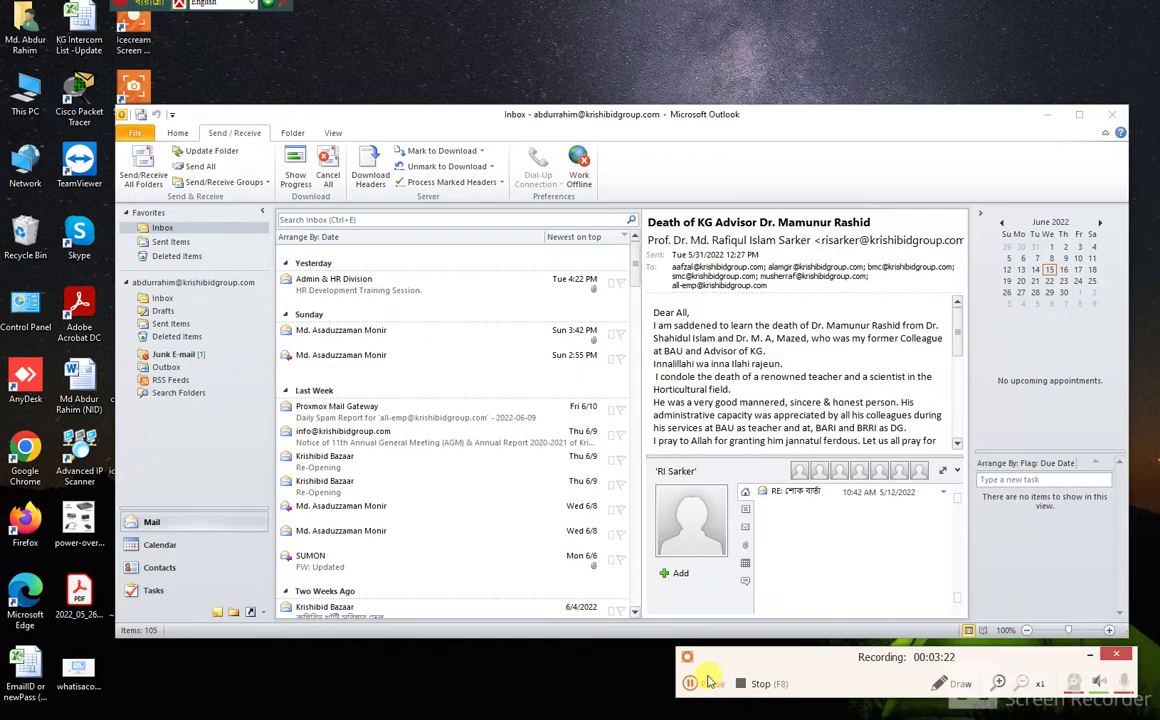
pyautogui.click(1047, 114)
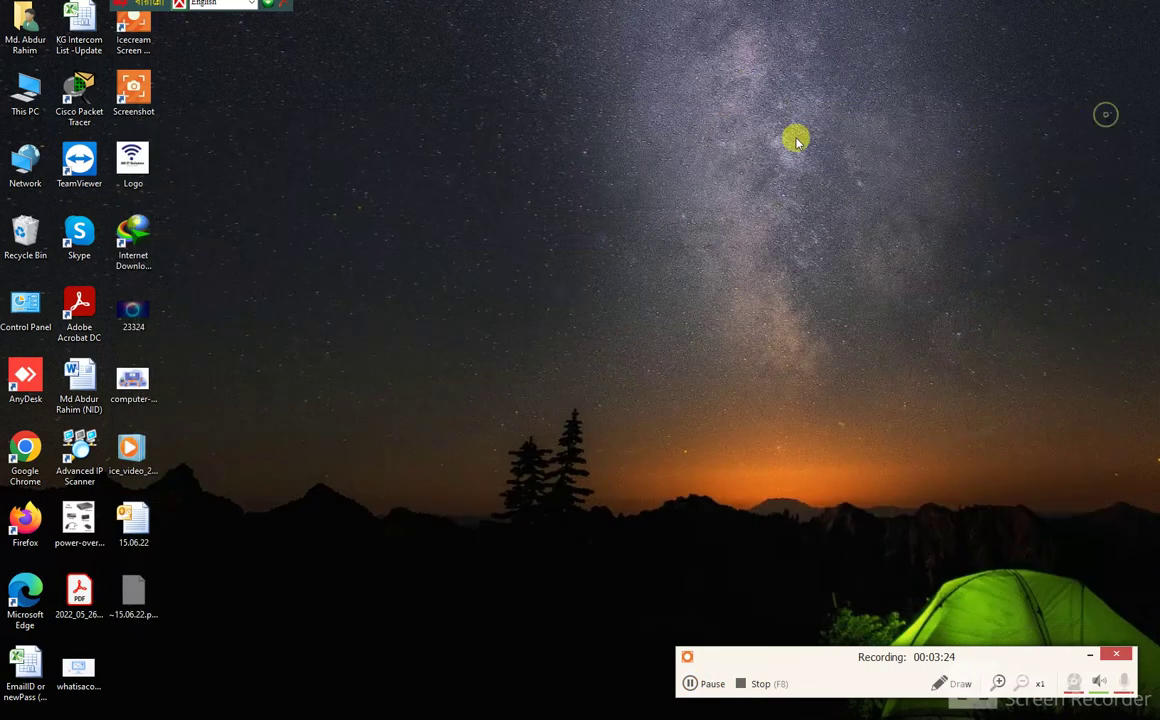
pyautogui.rightClick(688, 95)
pyautogui.click(717, 132)
pyautogui.rightClick(663, 91)
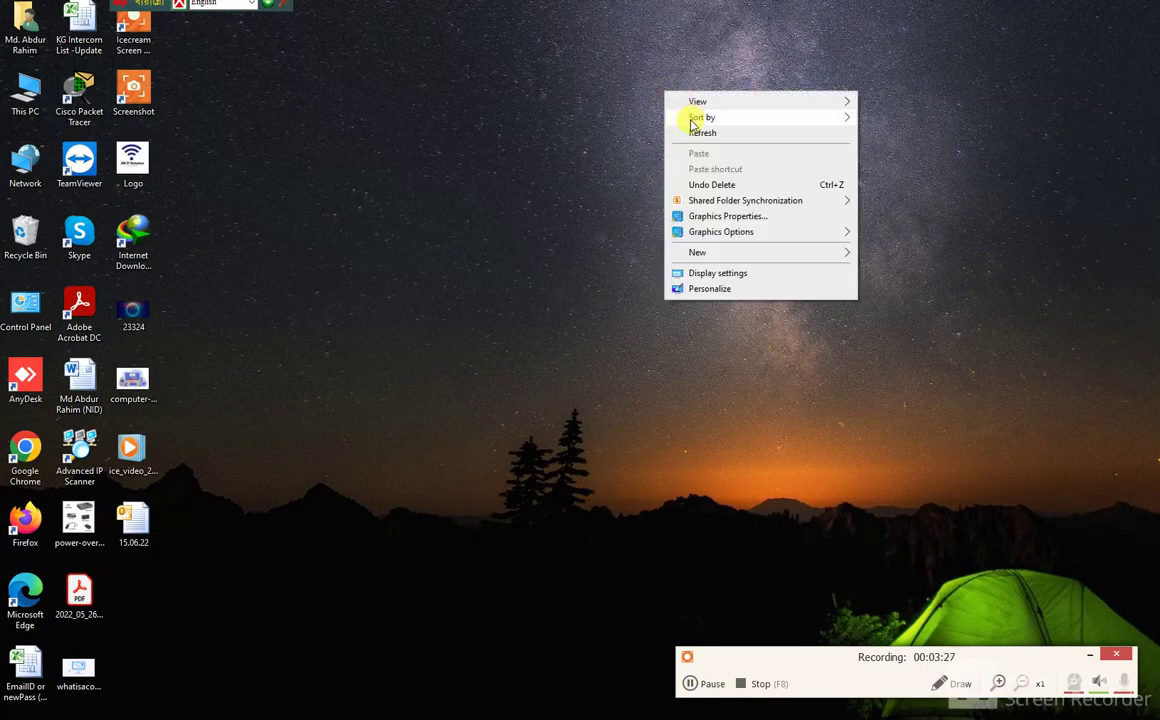
pyautogui.click(700, 132)
# - Create a new text document on the desktop and open it in Notepad
pyautogui.rightClick(505, 115)
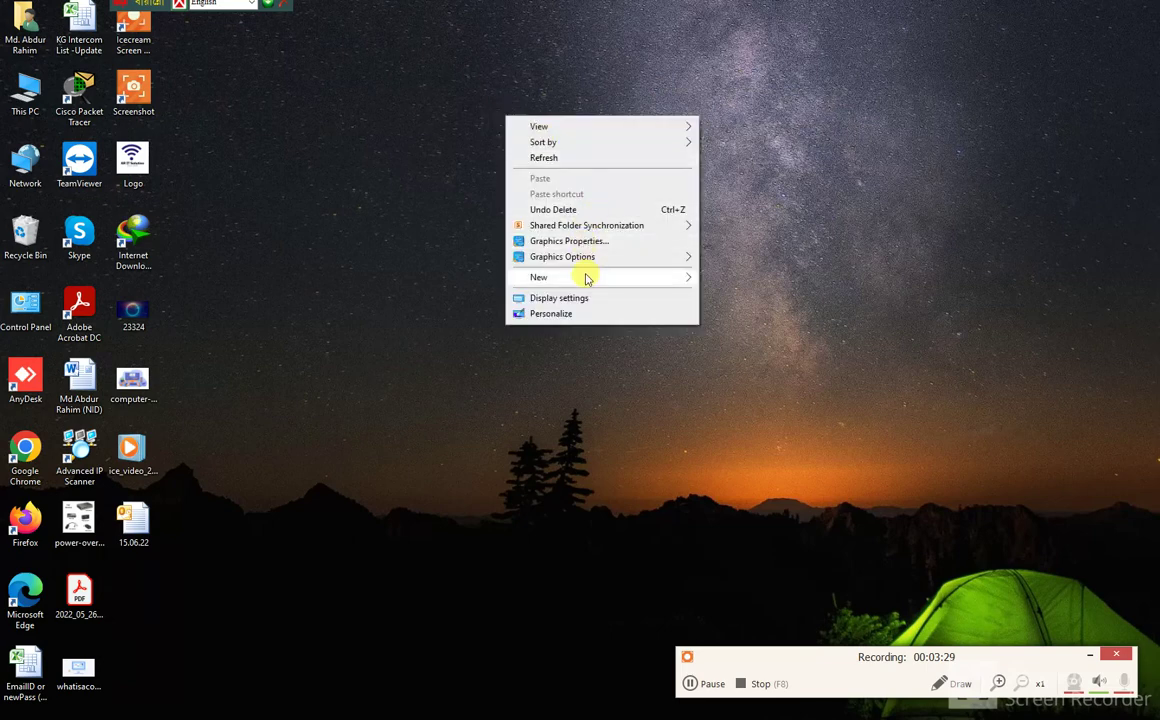
pyautogui.moveTo(604, 287)
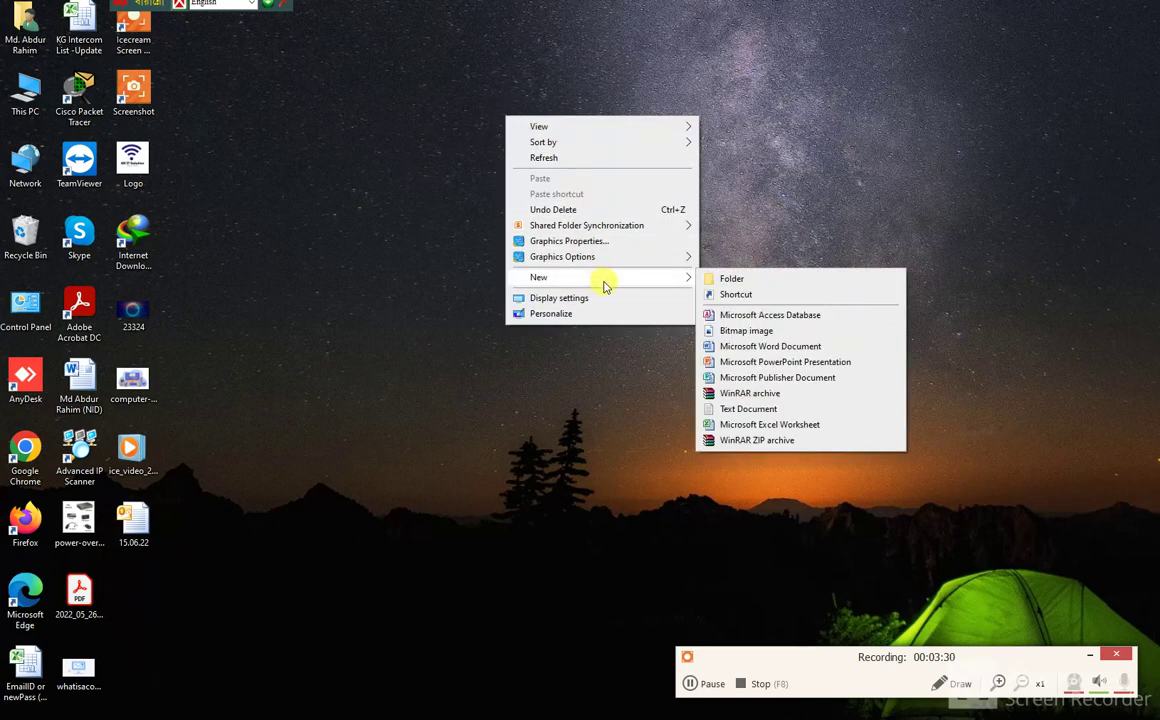
pyautogui.click(750, 409)
pyautogui.click(639, 234)
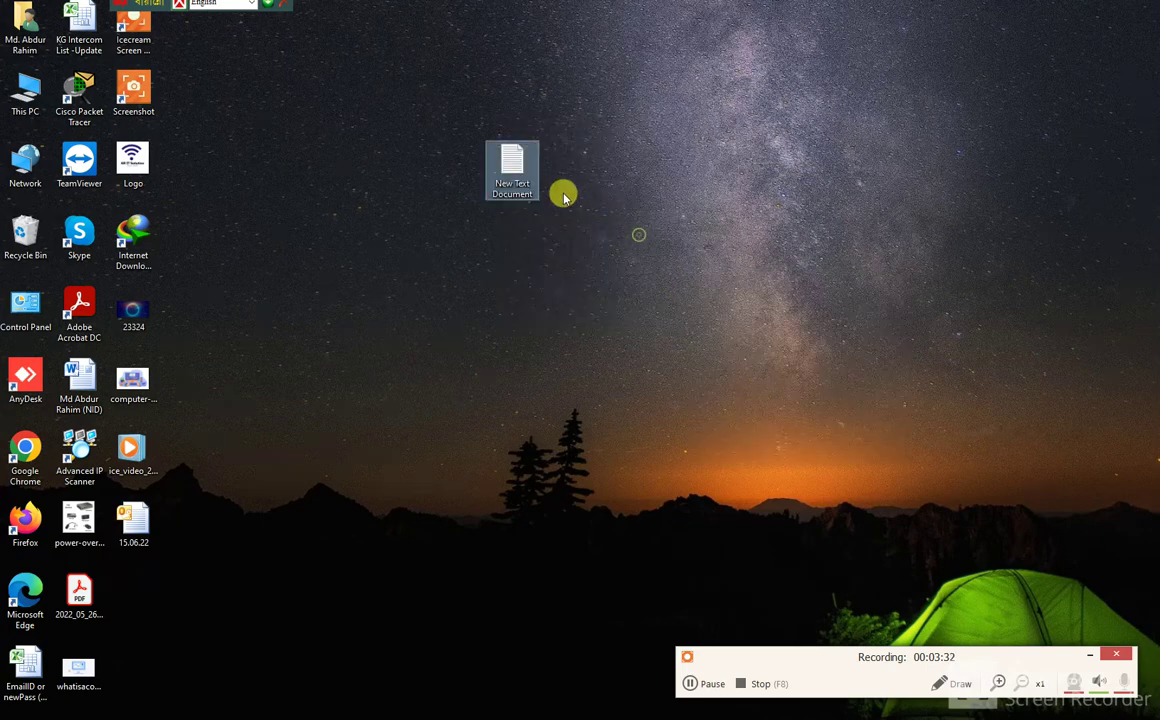
pyautogui.doubleClick(514, 170)
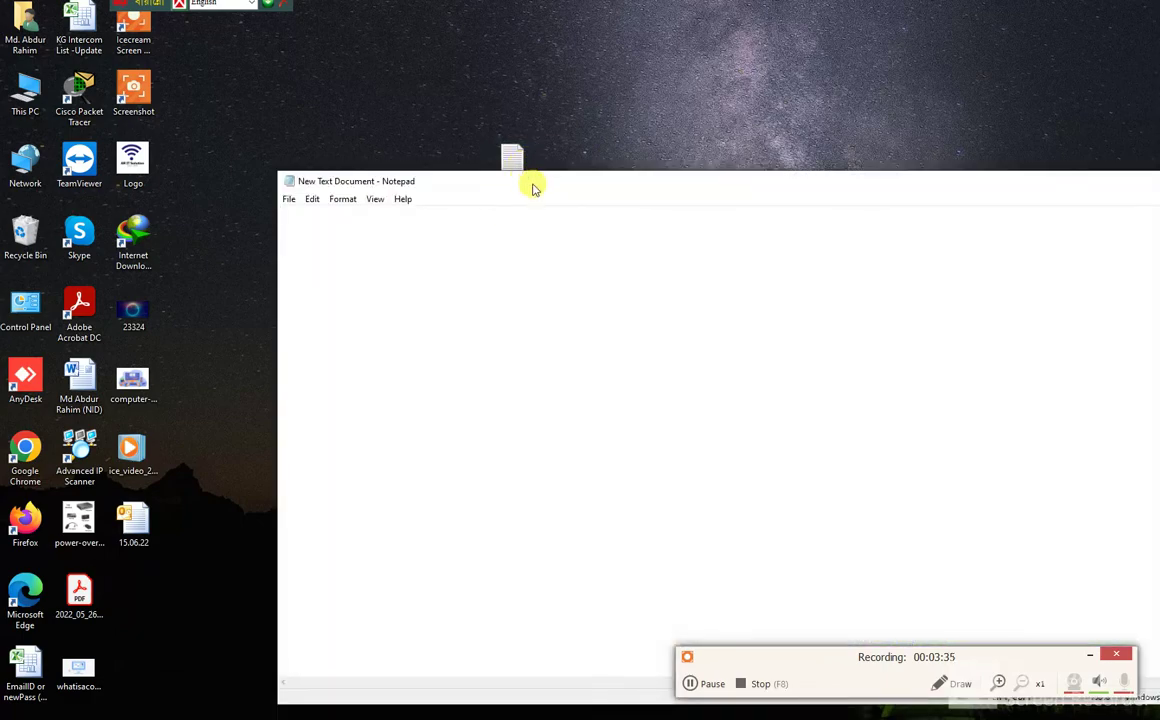
pyautogui.moveTo(531, 184); pyautogui.dragTo(440, 150)
# - Write the indented line "Now complite outlook data import and export" below an empty first line
pyautogui.press('Return')
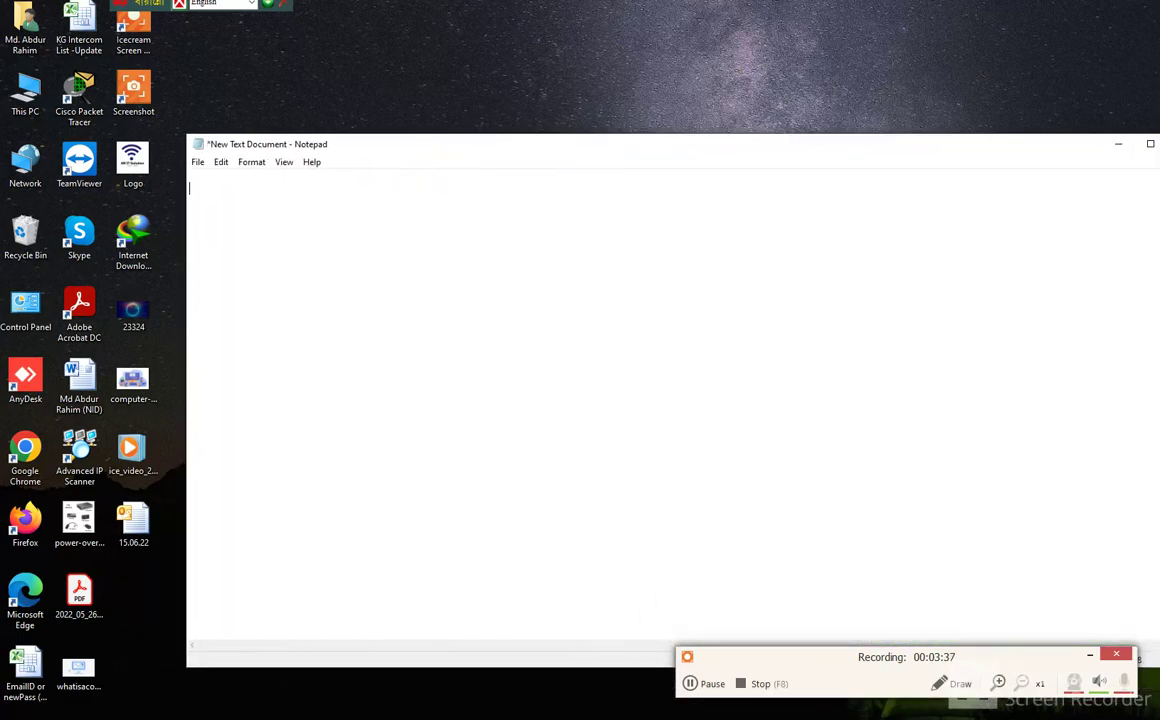
pyautogui.press('Tab')
pyautogui.write('N')
pyautogui.write('ow co')
pyautogui.write('mplite')
pyautogui.write('of')
pyautogui.press('BackSpace')
pyautogui.press('BackSpace')
pyautogui.write('outlook dad')
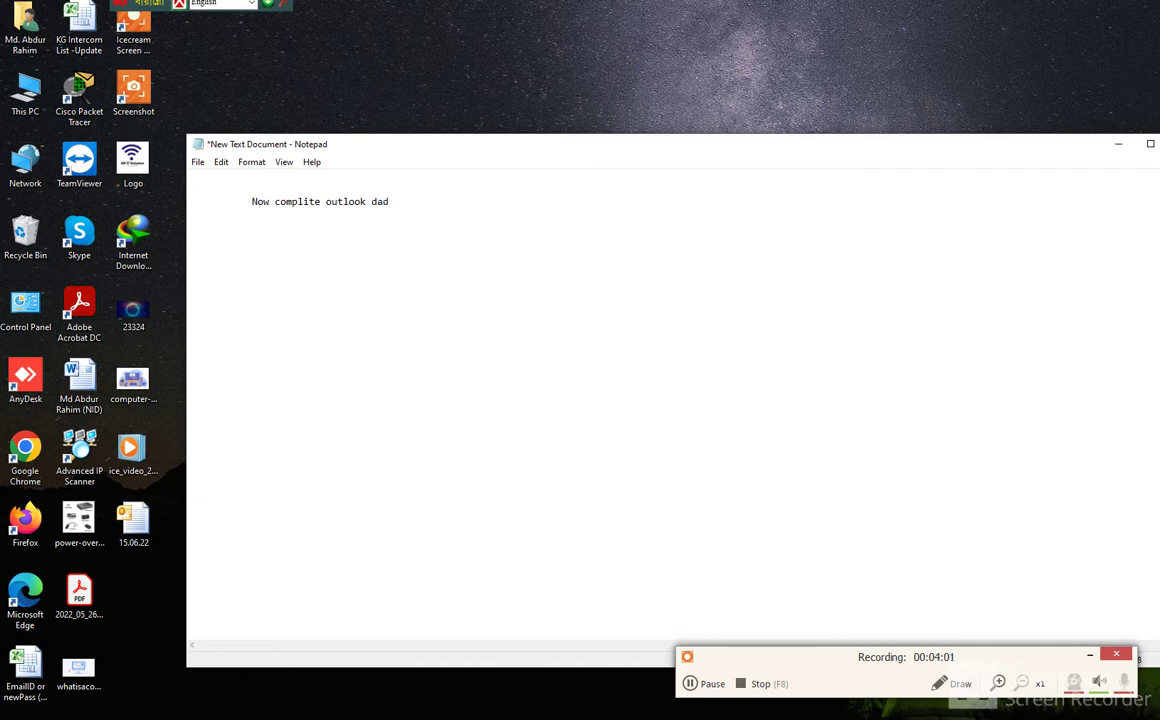
pyautogui.write('a')
pyautogui.press('BackSpace')
pyautogui.press('BackSpace')
pyautogui.write('ta import and export')
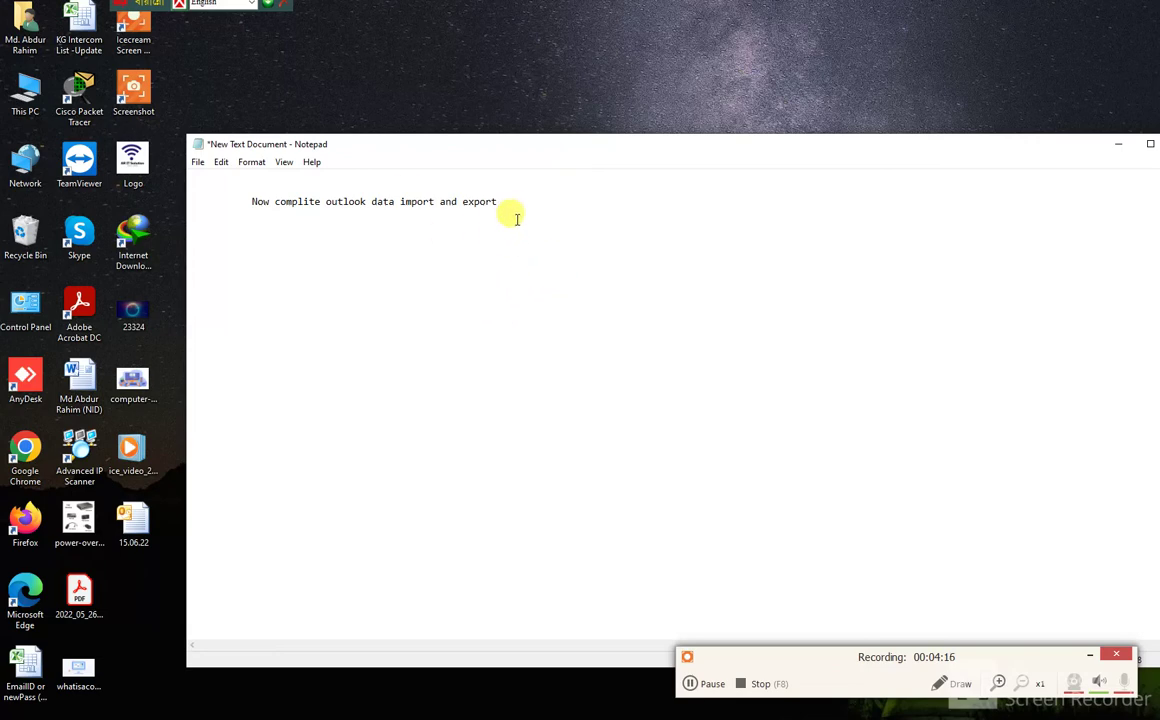
# - Add the closing line "Thank you" followed by a row of dots, one blank line below the sentence
pyautogui.moveTo(517, 212); pyautogui.dragTo(252, 202)
pyautogui.click(500, 265)
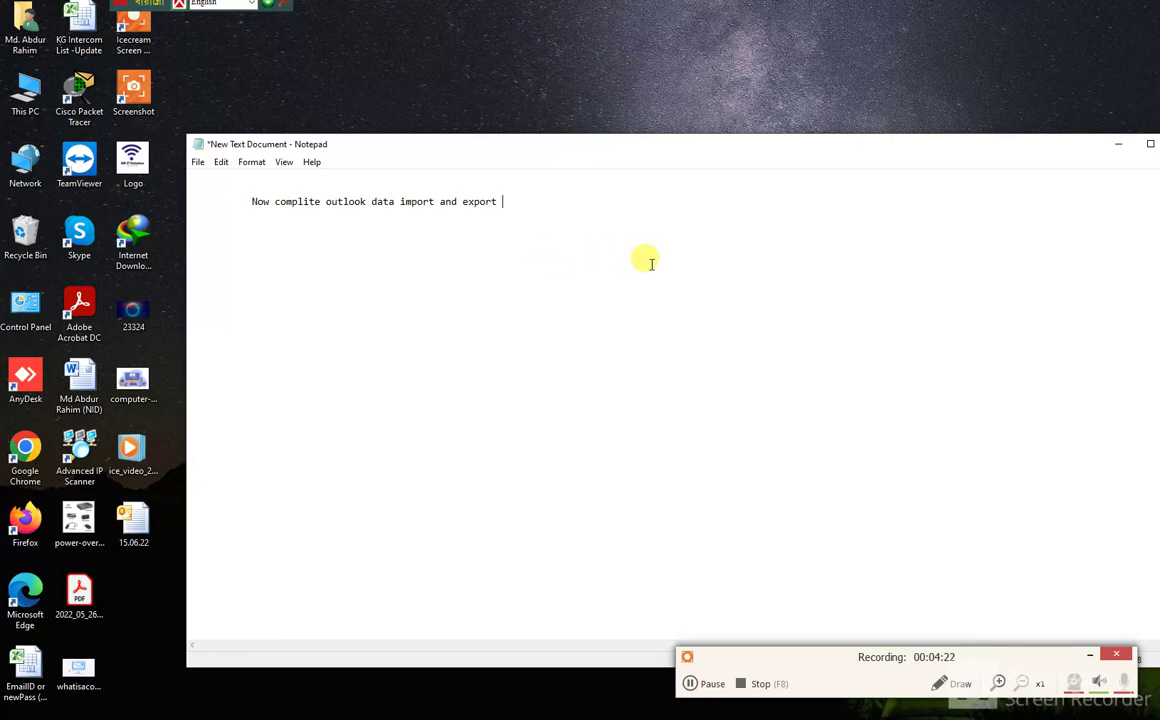
pyautogui.press('Return')
pyautogui.press('Return')
pyautogui.write('Thank ')
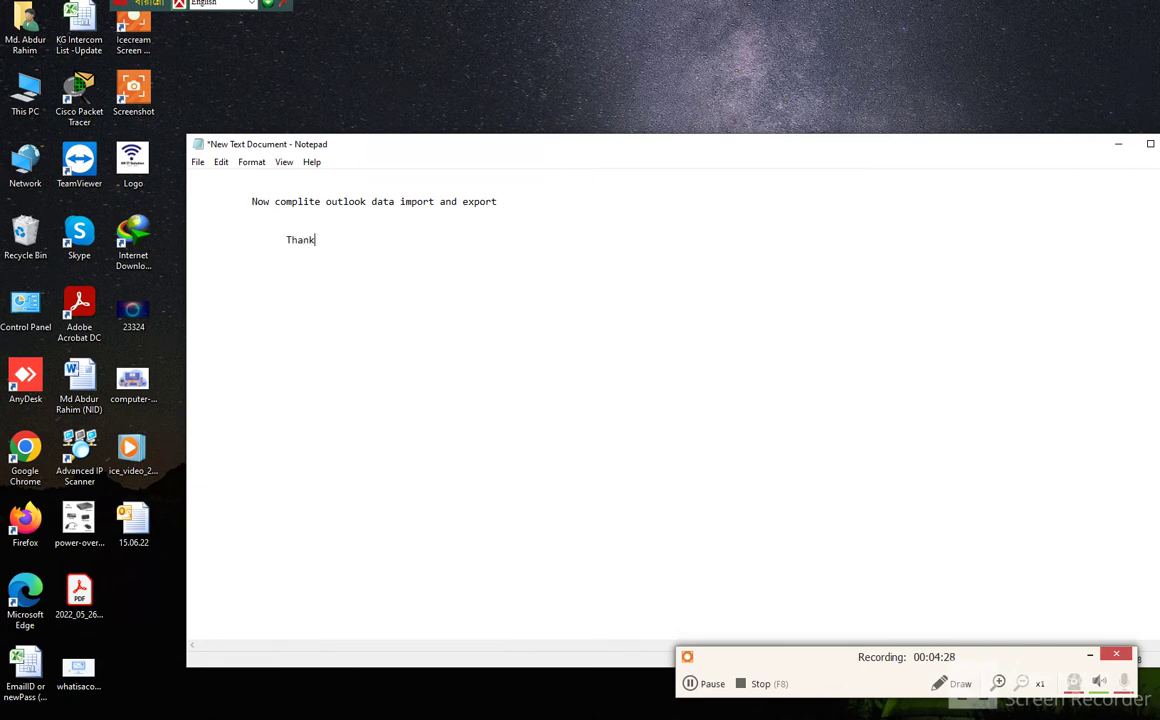
pyautogui.write('yoy')
pyautogui.press('BackSpace')
pyautogui.write('u............................')
pyautogui.click(702, 685)
pyautogui.click(702, 685)
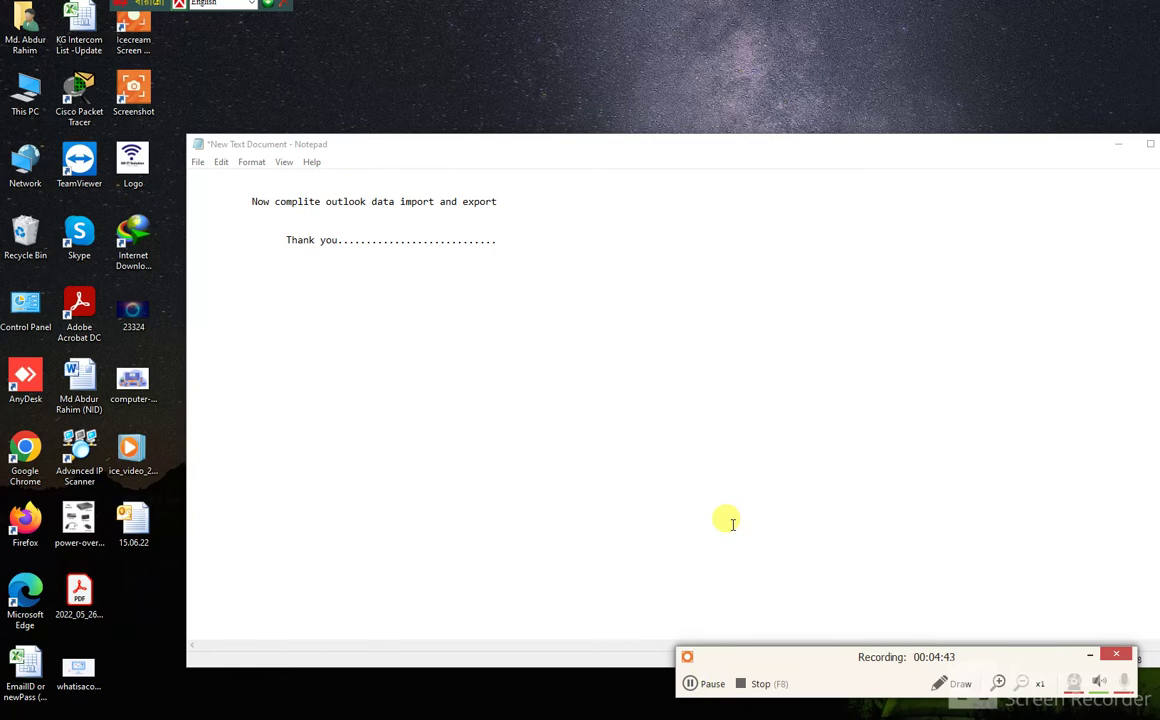